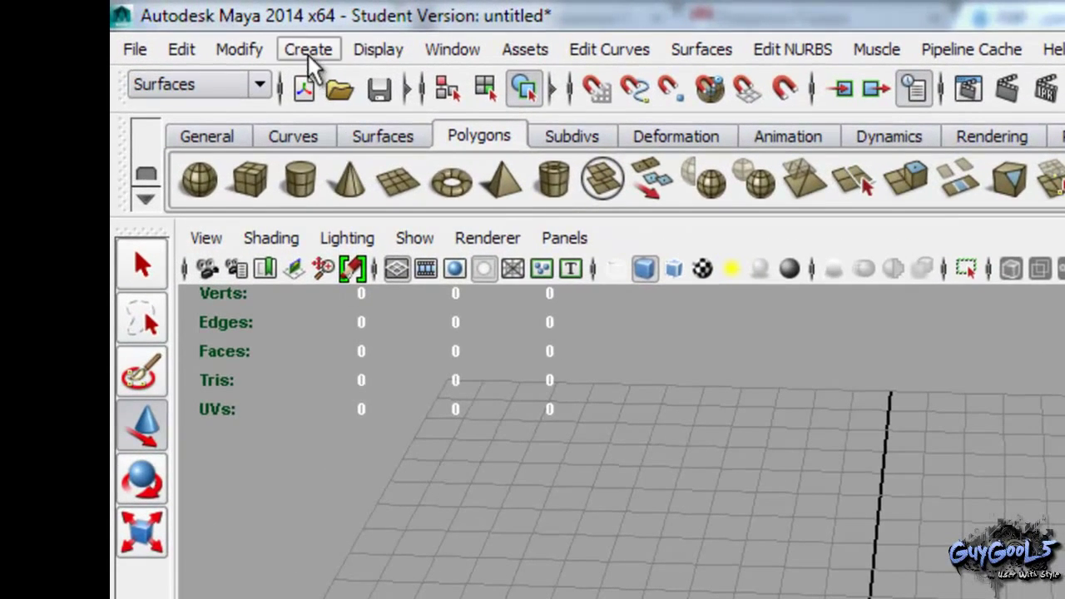
- Create a polygon cylinder and lower its Subdivisions Axis from 20 to 6 to make it hexagonal
click(308, 52)
mouse_move(375, 119)
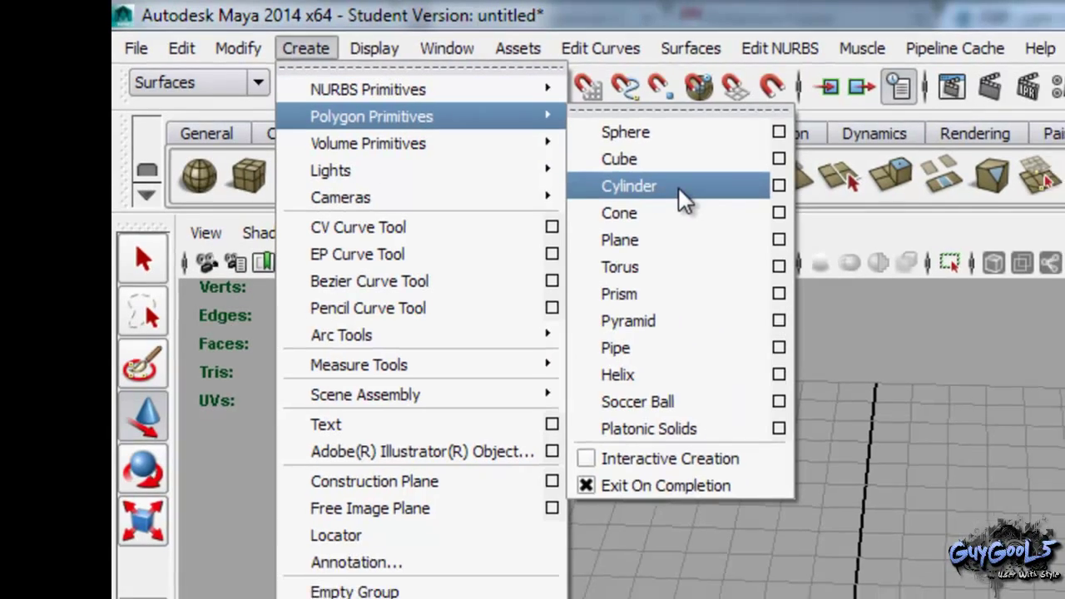
click(679, 189)
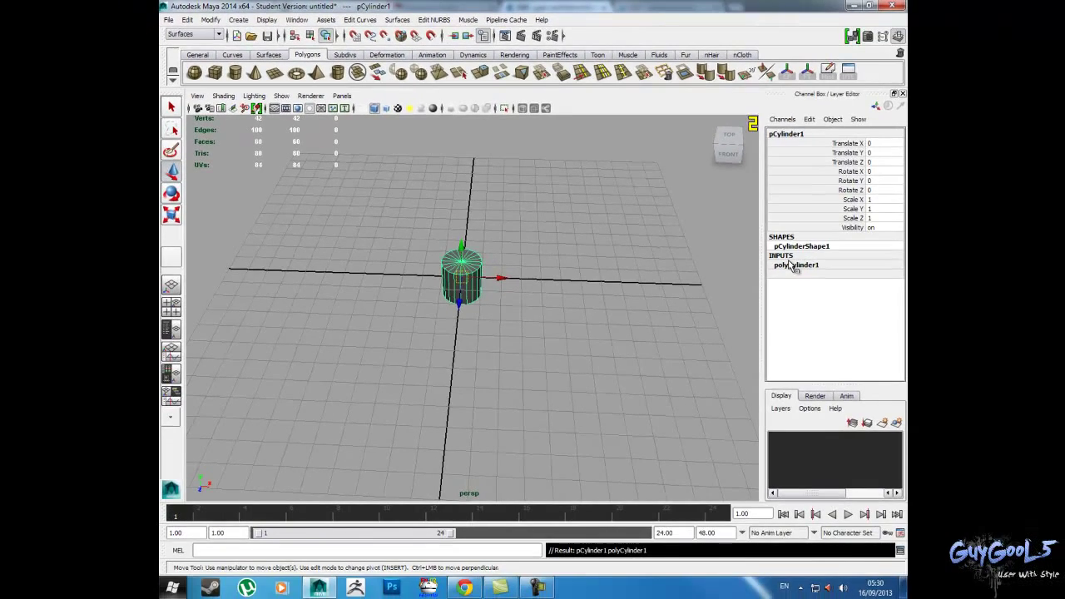
click(791, 265)
click(719, 244)
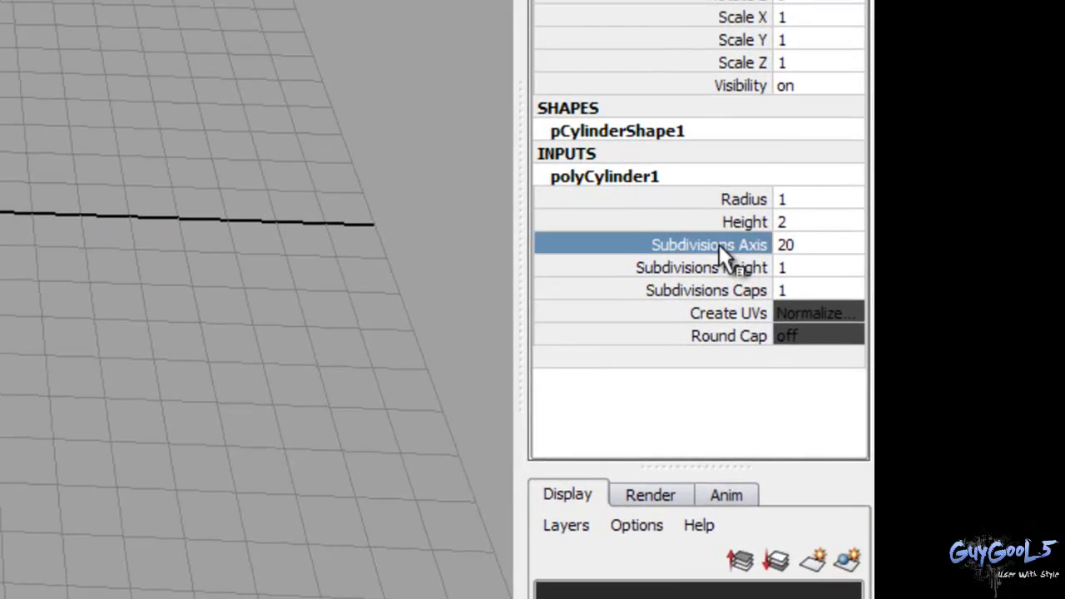
click(844, 242)
text(6)
key(Return)
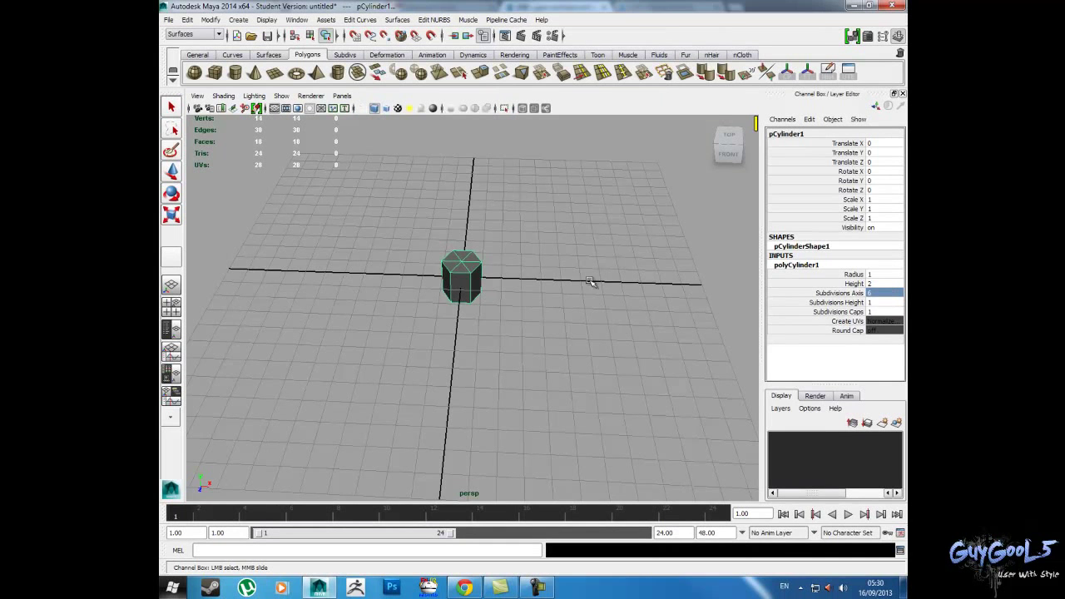
scroll(460, 272, up, 3)
- Select the cylinder's side and bottom faces and delete them, keeping only the top cap
right_drag(460, 252, 461, 286)
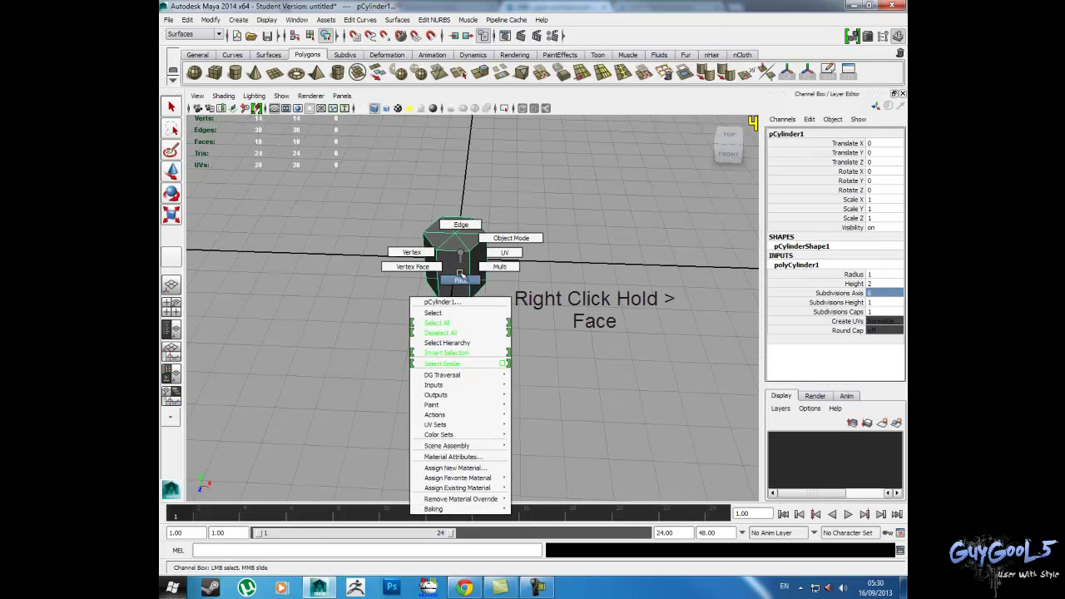
mouse_move(461, 286)
alt+mouse_down()
mouse_move(461, 249)
mouse_move(580, 333)
alt+mouse_up()
key(w)
key(4)
key(5)
mouse_move(499, 316)
alt+mouse_down()
mouse_move(499, 290)
mouse_move(527, 275)
mouse_move(466, 345)
alt+mouse_up()
key(Delete)
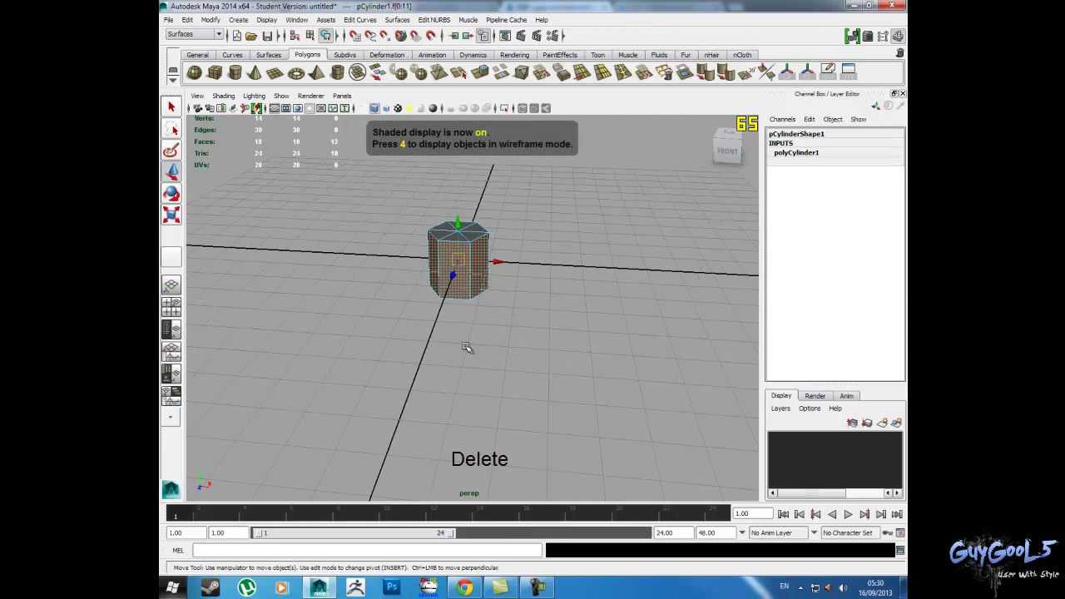
- Return to object mode and select the remaining hexagonal cap
alt+drag(466, 290, 465, 256)
right_click(464, 257)
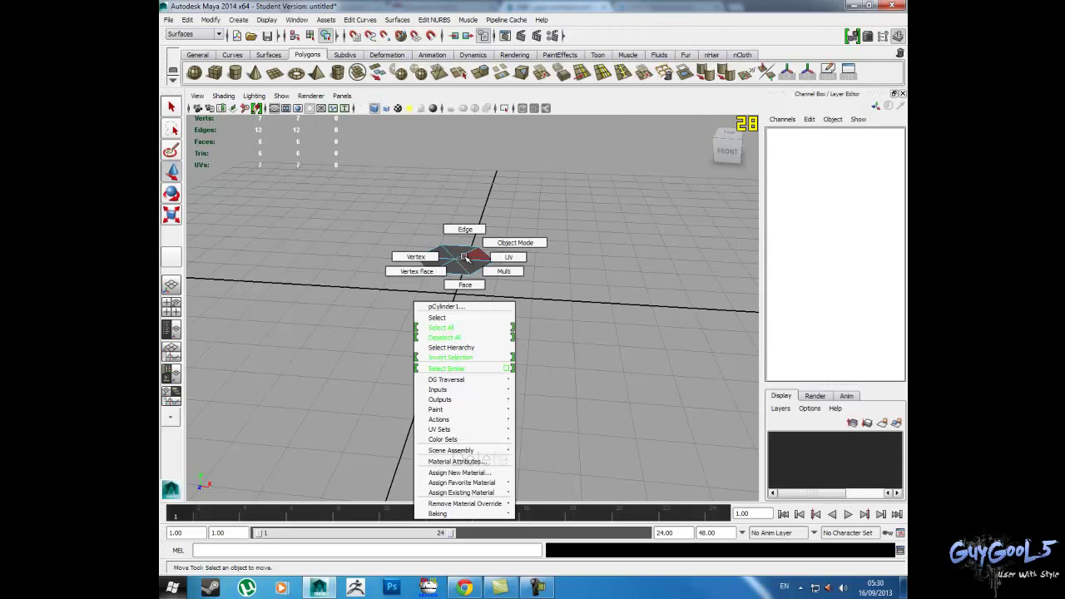
click(494, 244)
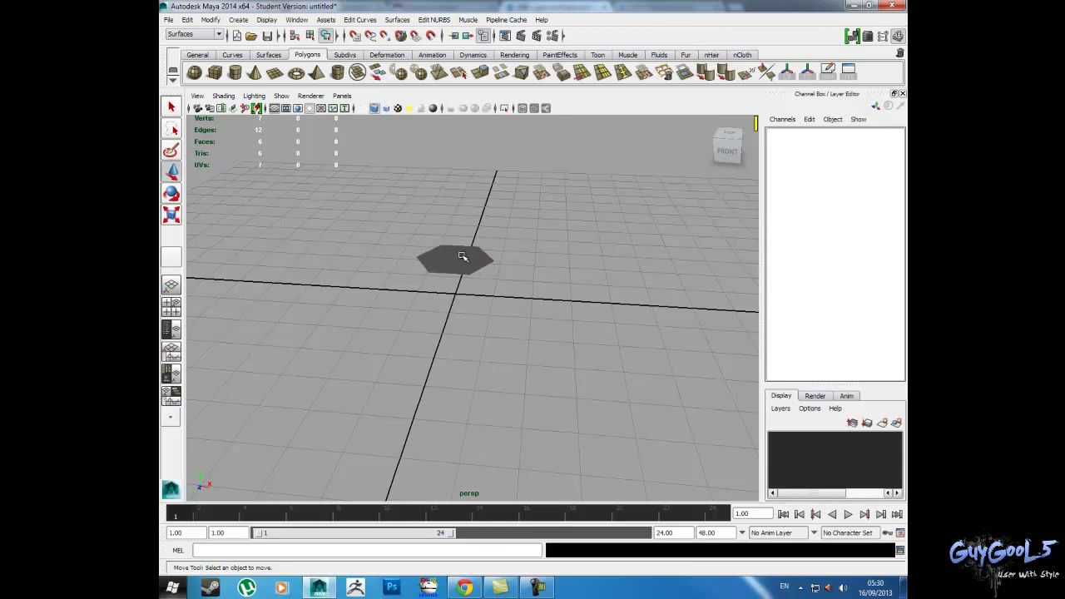
click(462, 256)
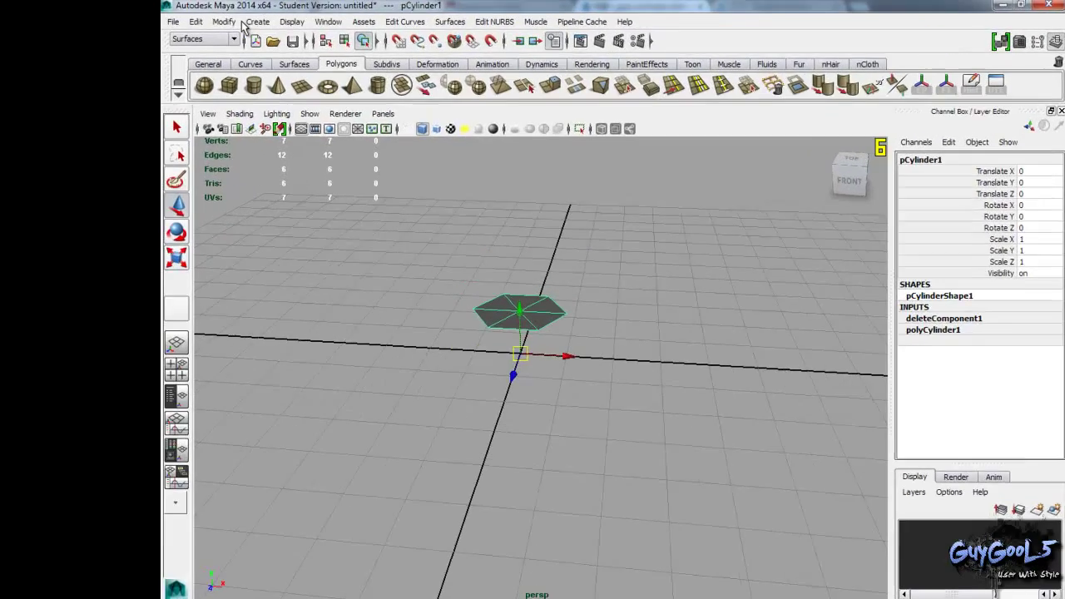
- Center the cap's pivot and snap the cap down onto the grid plane
click(213, 20)
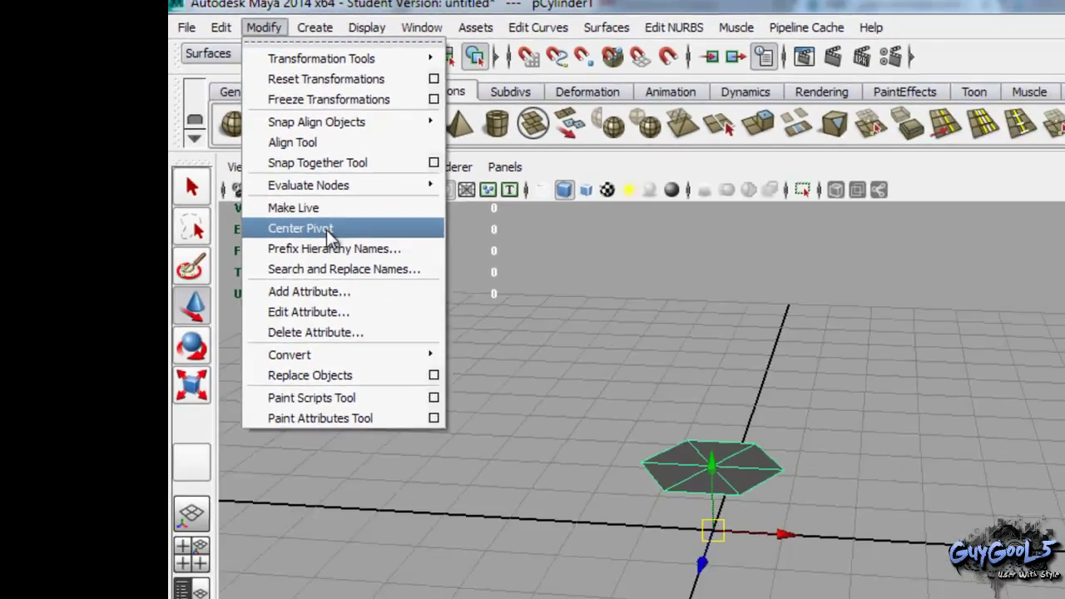
click(389, 305)
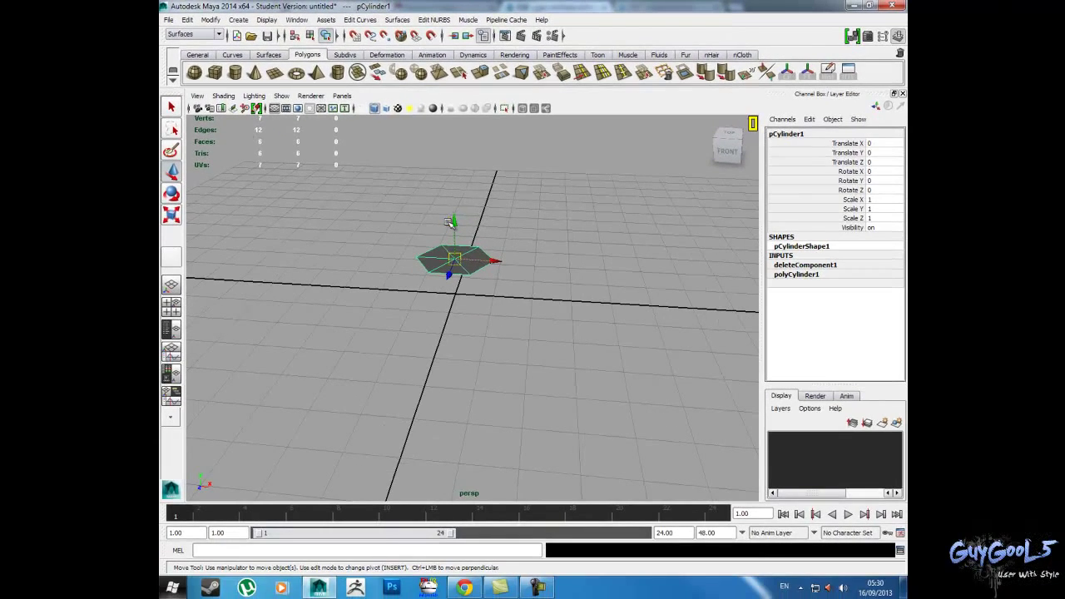
drag(454, 223, 455, 231)
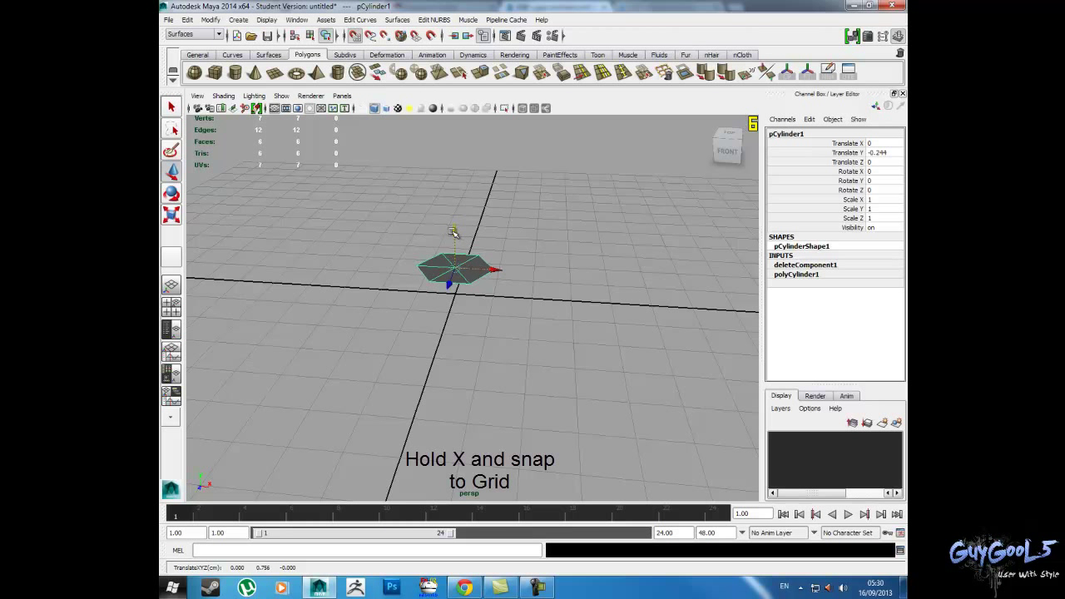
drag(452, 232, 453, 296)
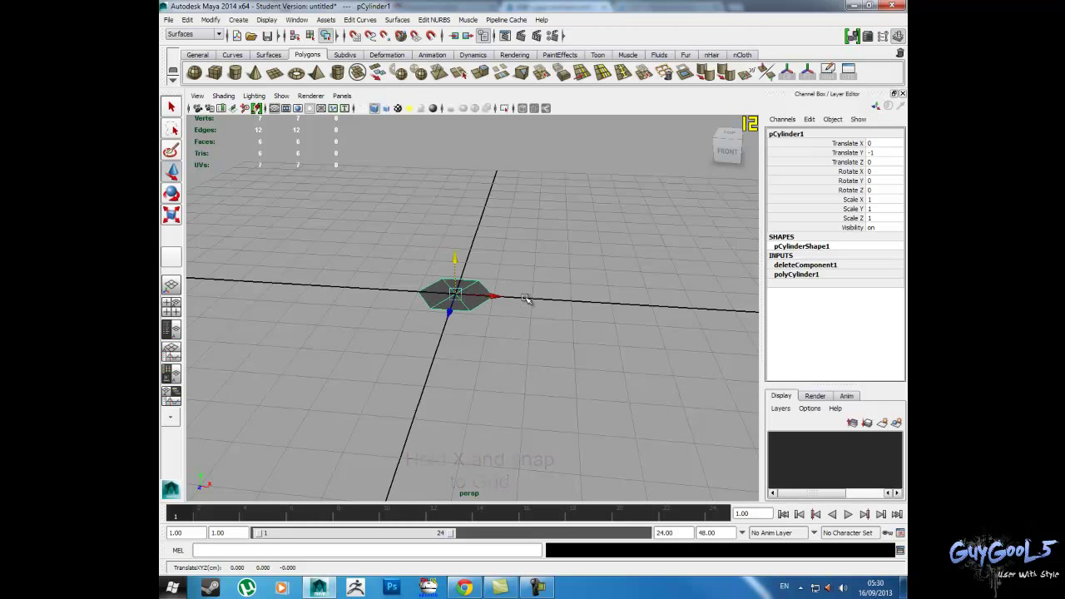
scroll(525, 299, up, 2)
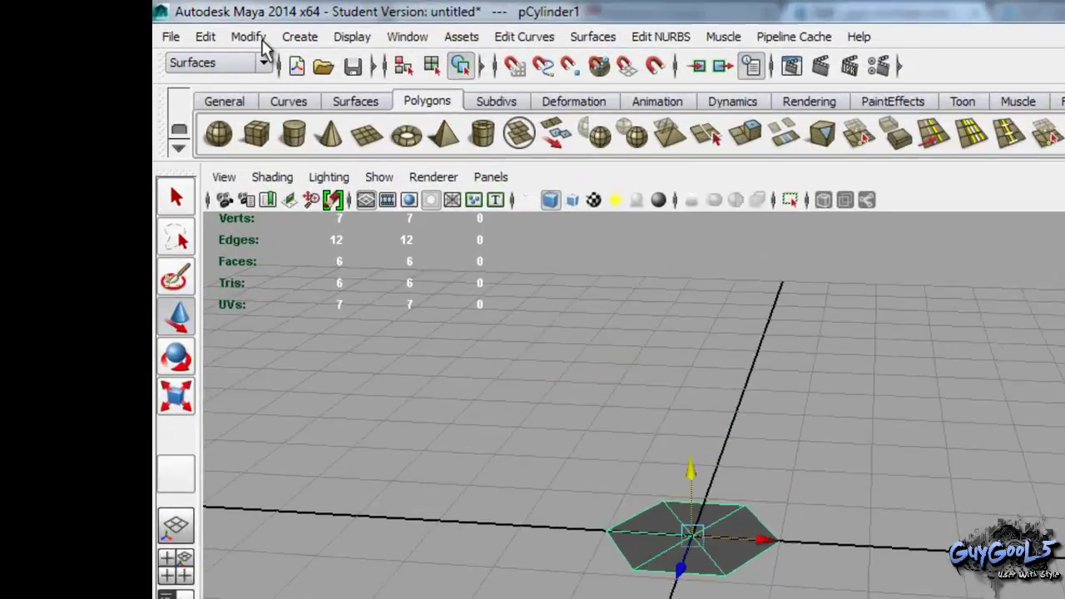
- Freeze the cap's transformations and delete its construction history
click(210, 19)
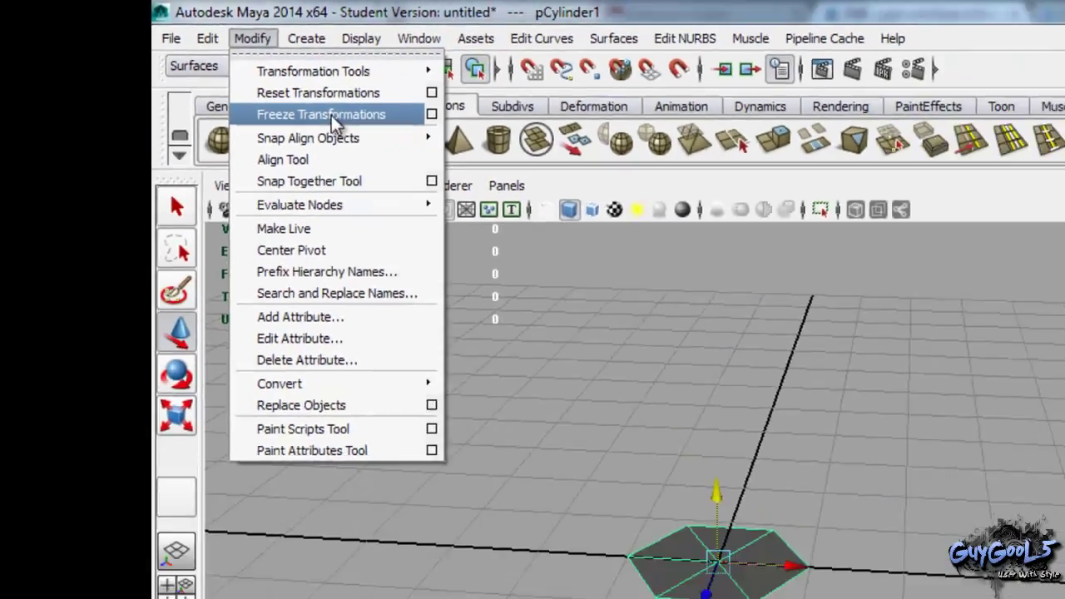
click(336, 147)
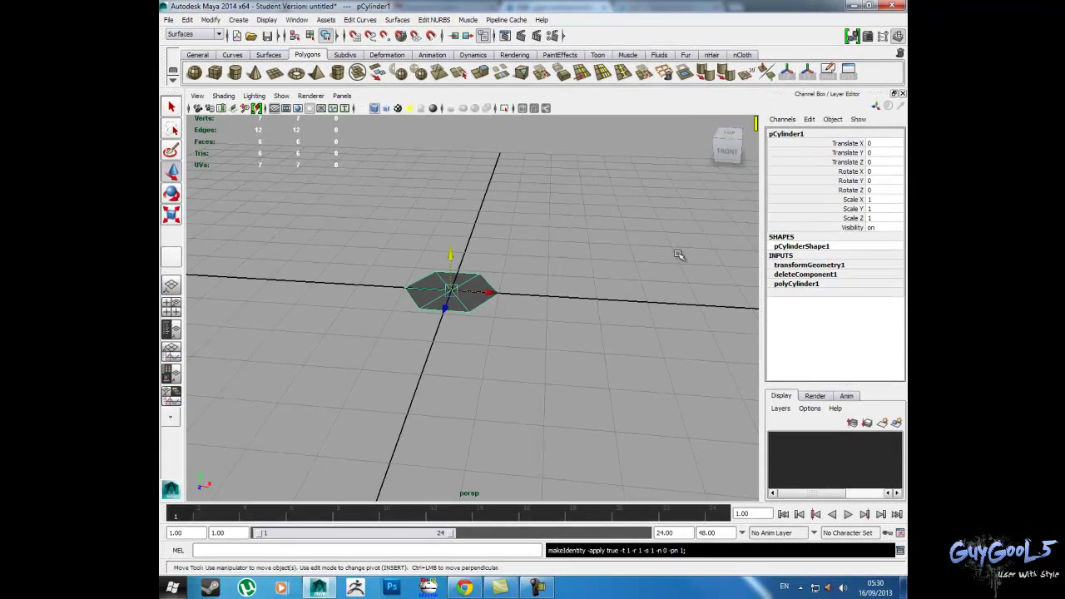
click(191, 22)
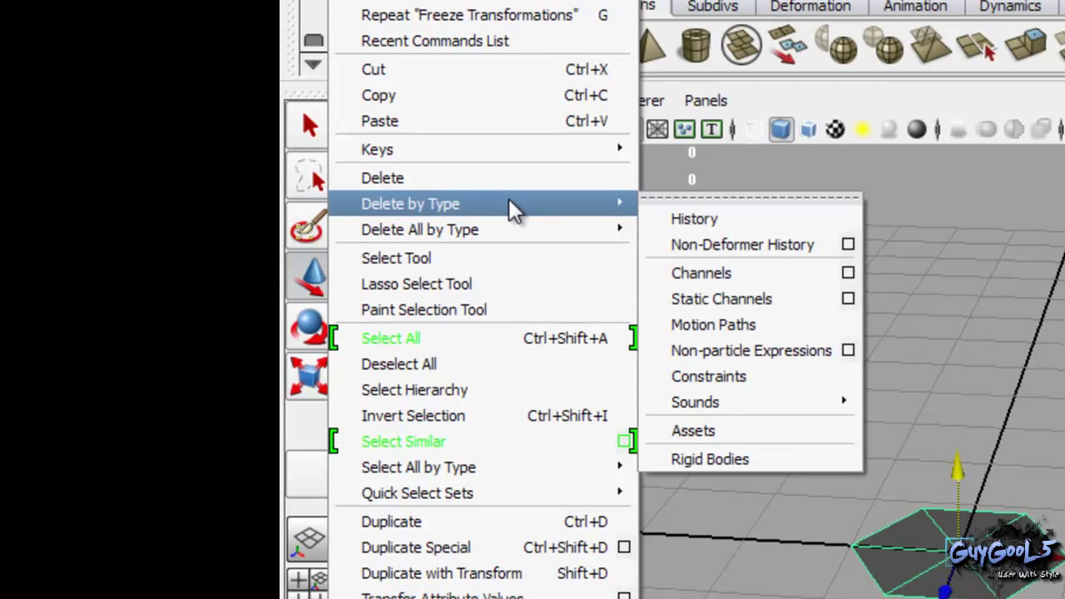
mouse_move(258, 155)
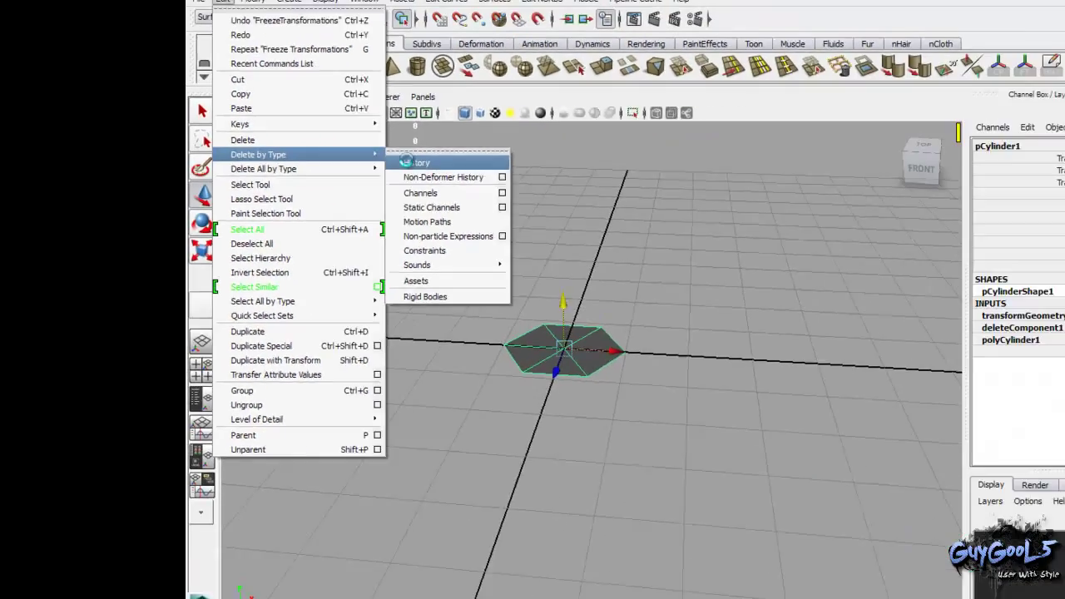
click(692, 219)
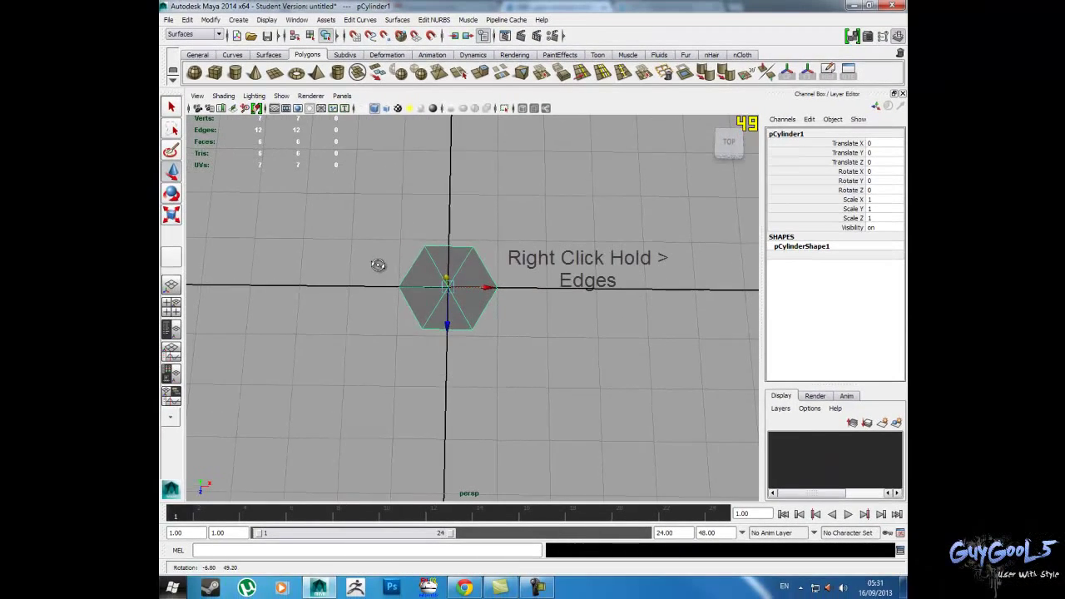
- Delete the hexagon's six inner edges so it becomes one face, then reselect the object
right_click(423, 271)
right_drag(420, 264, 427, 266)
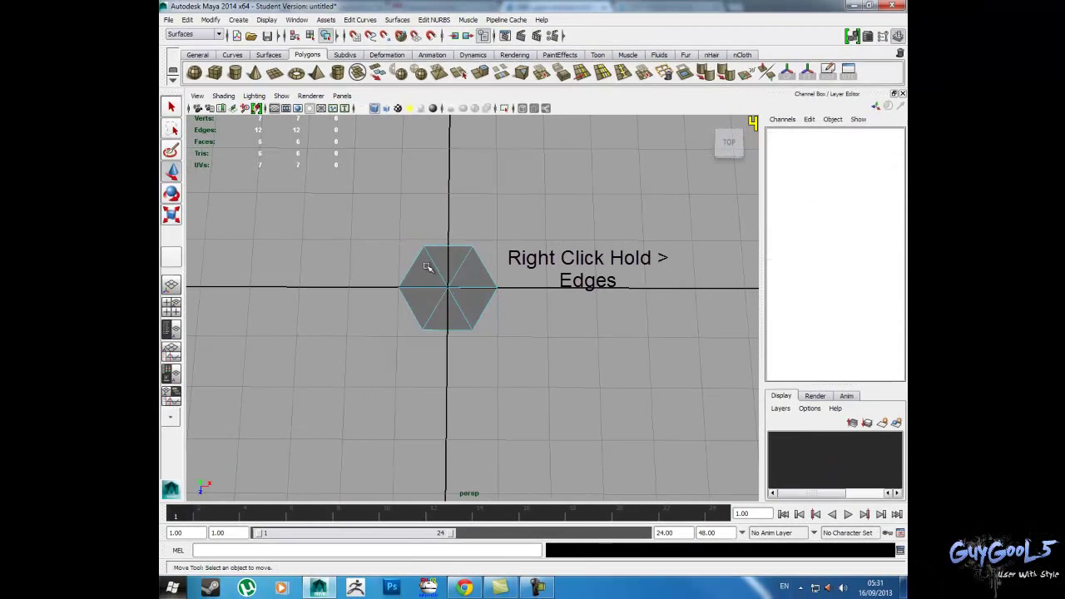
drag(441, 282, 464, 303)
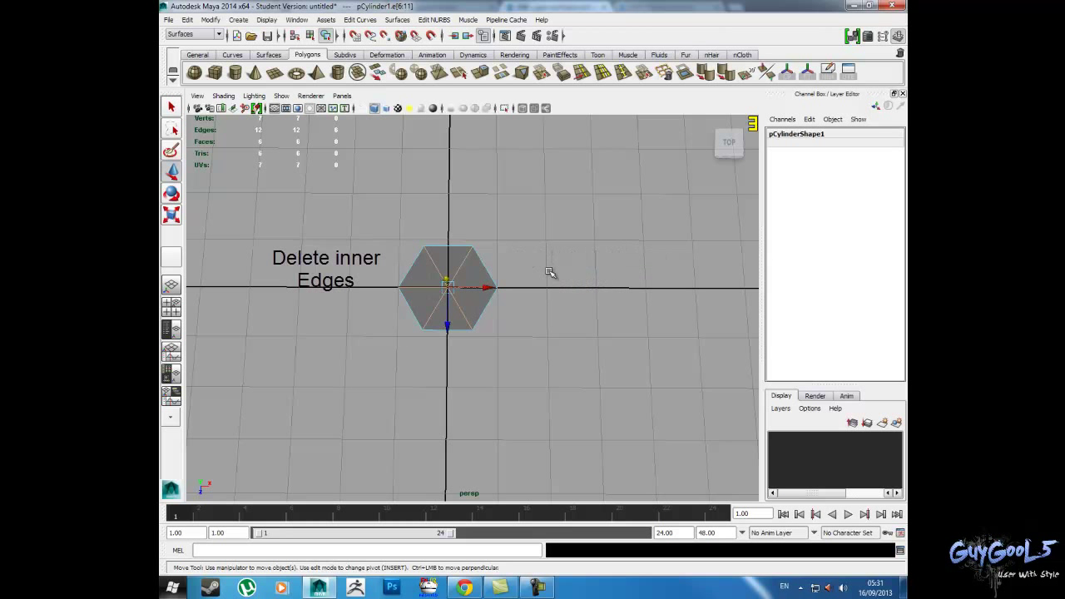
key(Delete)
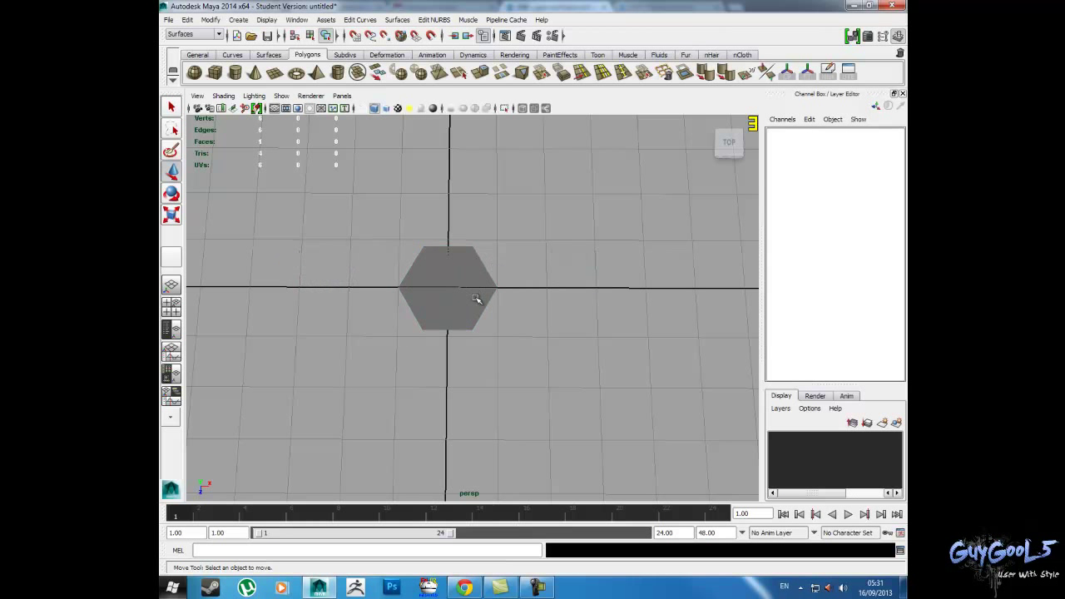
click(445, 287)
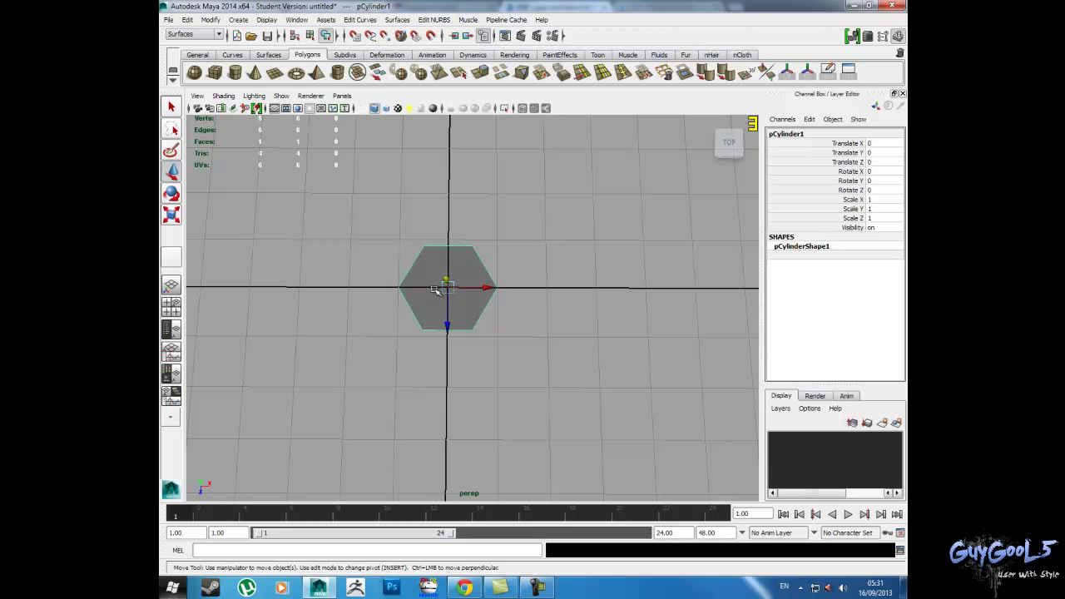
- Snap the hexagon's pivot onto its lower-left corner vertex using pivot edit and vertex snapping
mouse_move(428, 302)
alt+mouse_down()
mouse_move(554, 300)
mouse_move(565, 310)
mouse_move(573, 291)
mouse_move(508, 304)
mouse_move(508, 274)
alt+mouse_up()
key(d)
key(v)
drag(475, 291, 429, 307)
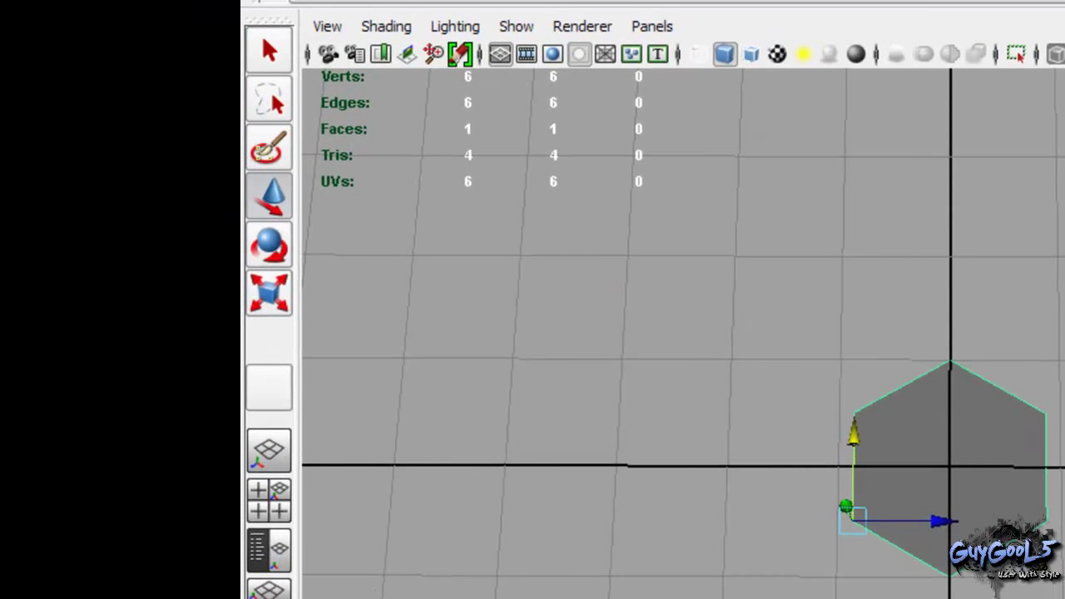
click(303, 1)
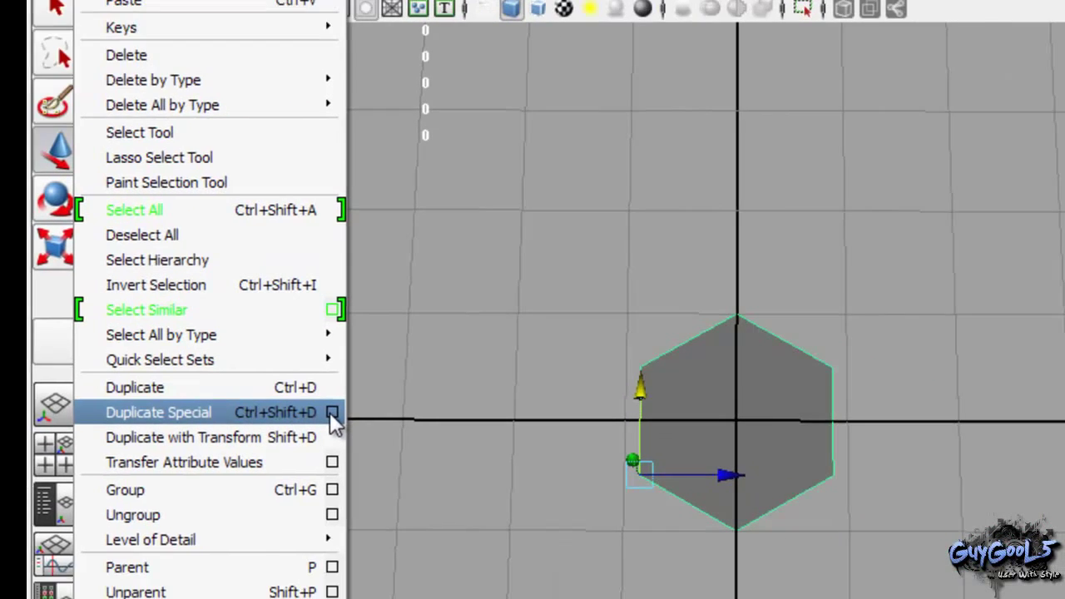
- In Duplicate Special Options, set Scale X to 1 and make the duplicates instances
click(545, 459)
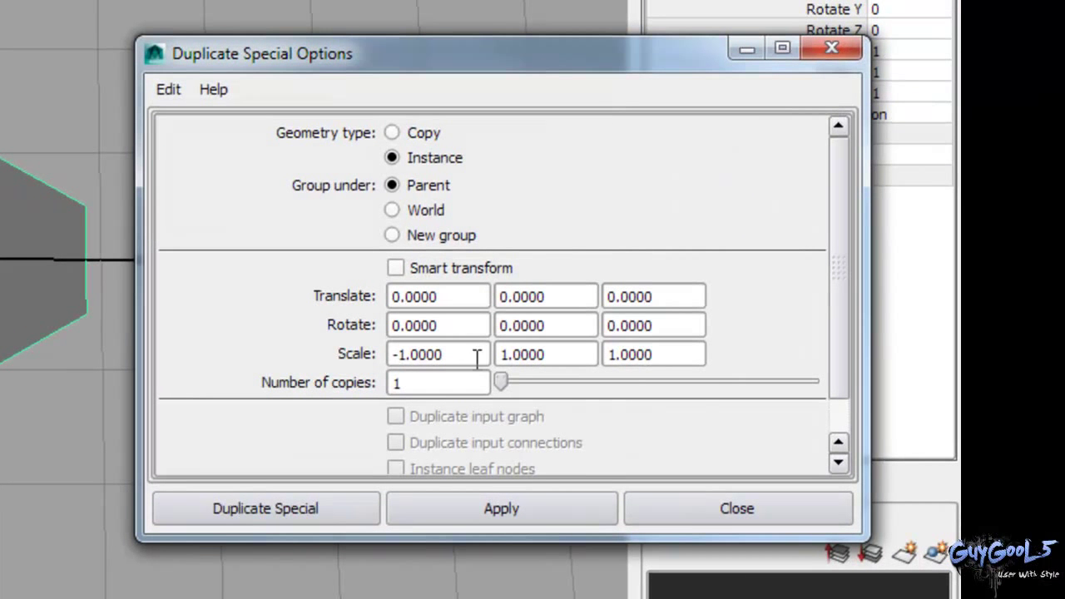
drag(477, 358, 265, 347)
text(1)
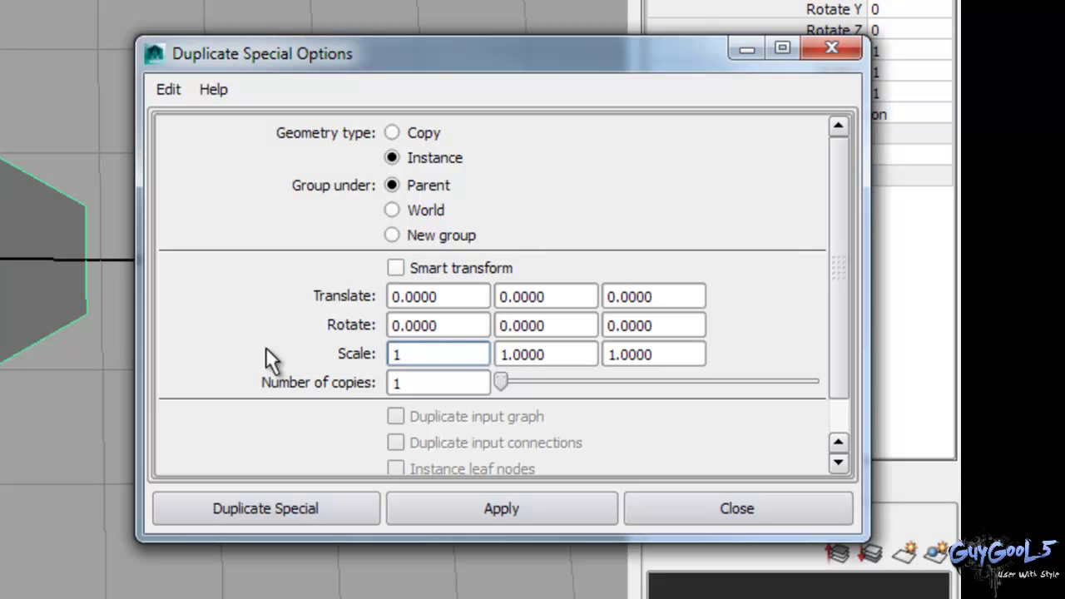
key(Tab)
text(49)
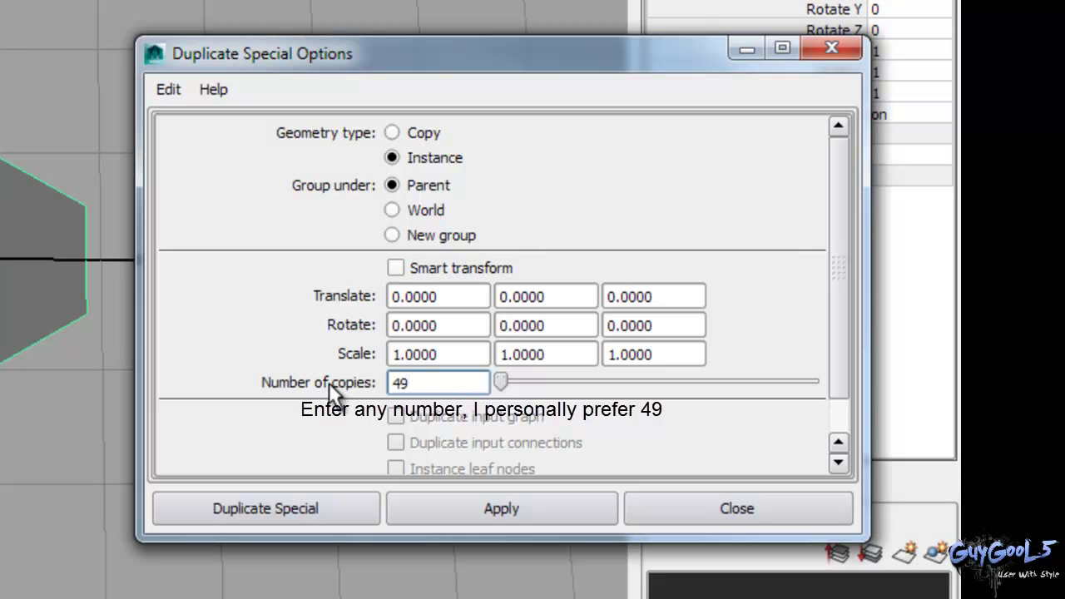
scroll(275, 316, down, 1)
scroll(423, 310, up, 1)
click(392, 133)
click(391, 157)
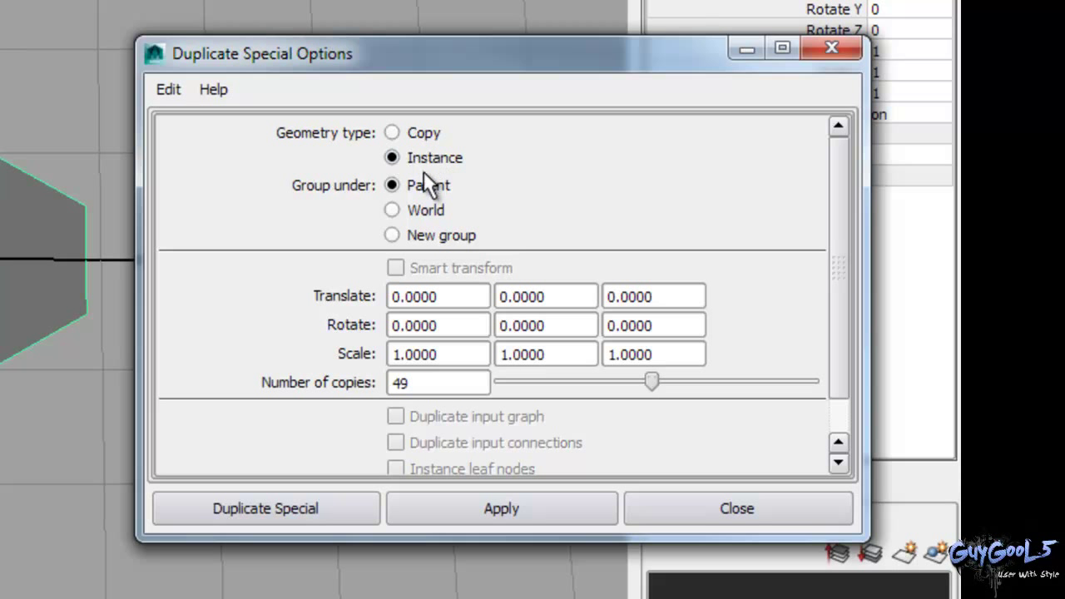
- Make 49 copies offset 1.732 along Z, forming a row of 50 hexagons
scroll(700, 262, down, 1)
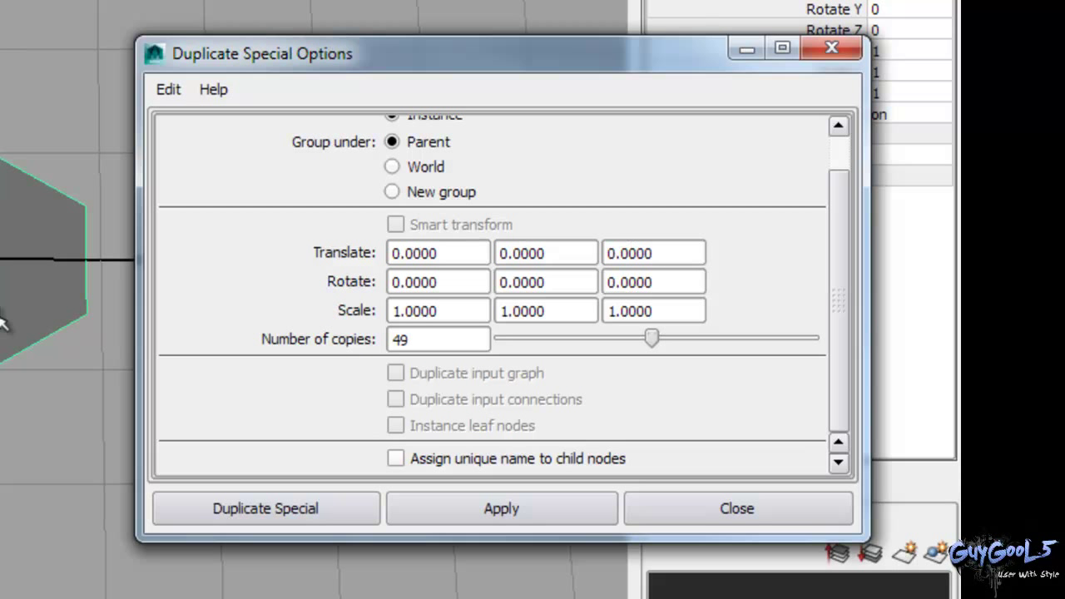
click(694, 250)
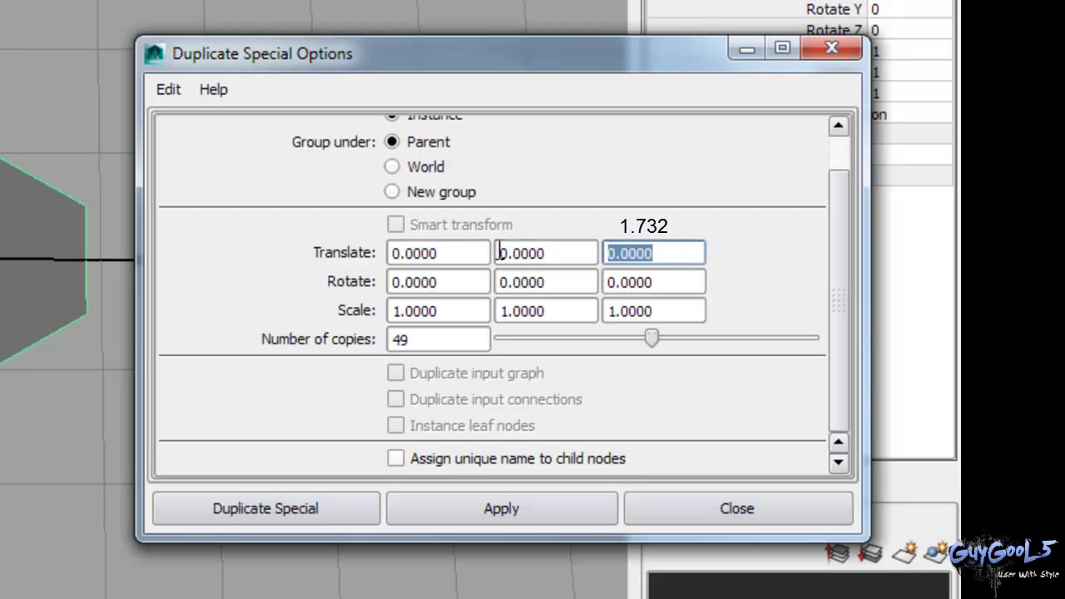
text(1.732)
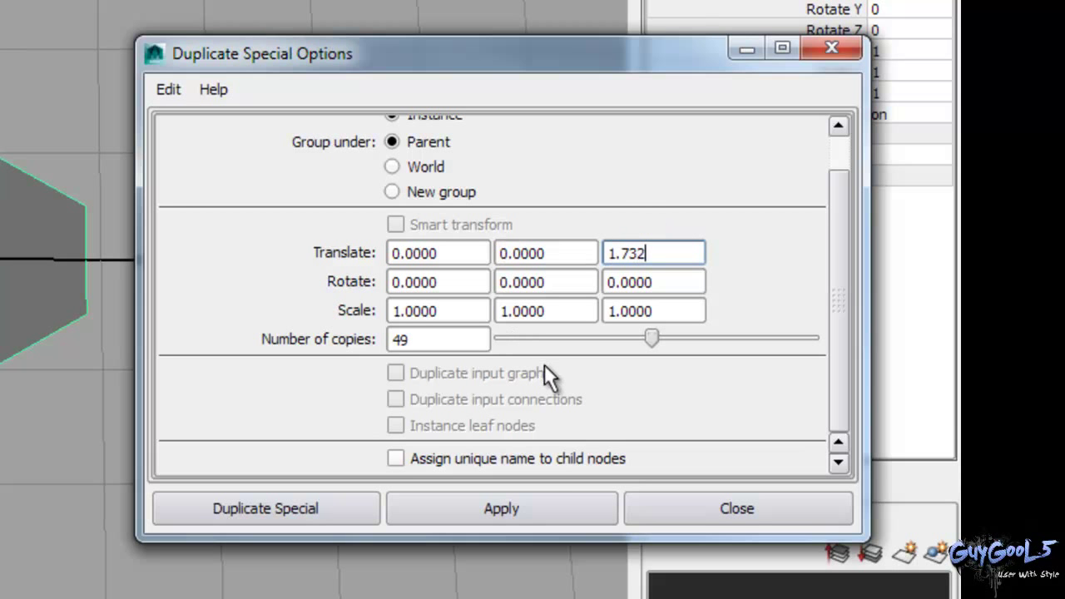
click(536, 507)
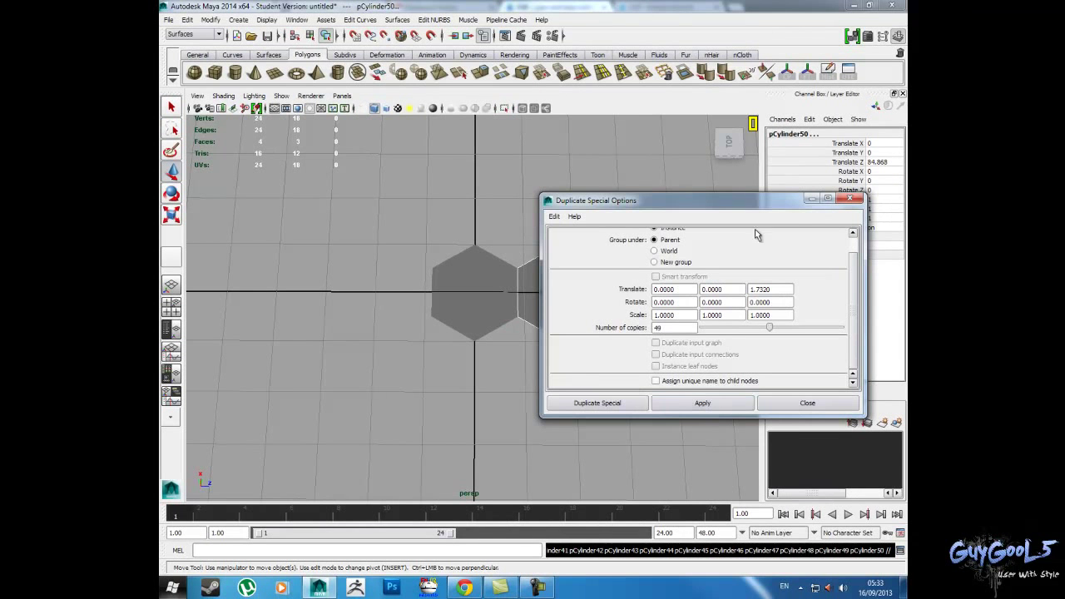
click(847, 203)
mouse_move(647, 305)
alt+right_down()
mouse_move(570, 305)
mouse_move(492, 286)
mouse_move(505, 285)
alt+right_up()
scroll(516, 292, down, 3)
- Marquee-select all 50 hexagons in the row
scroll(541, 308, down, 2)
scroll(485, 297, down, 2)
scroll(505, 324, down, 2)
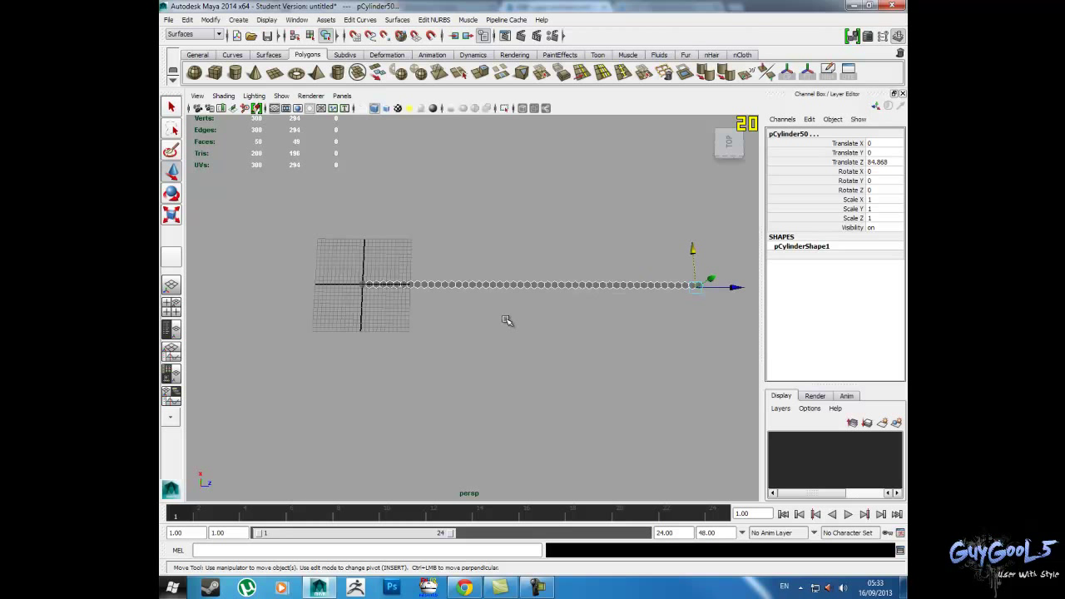
click(509, 322)
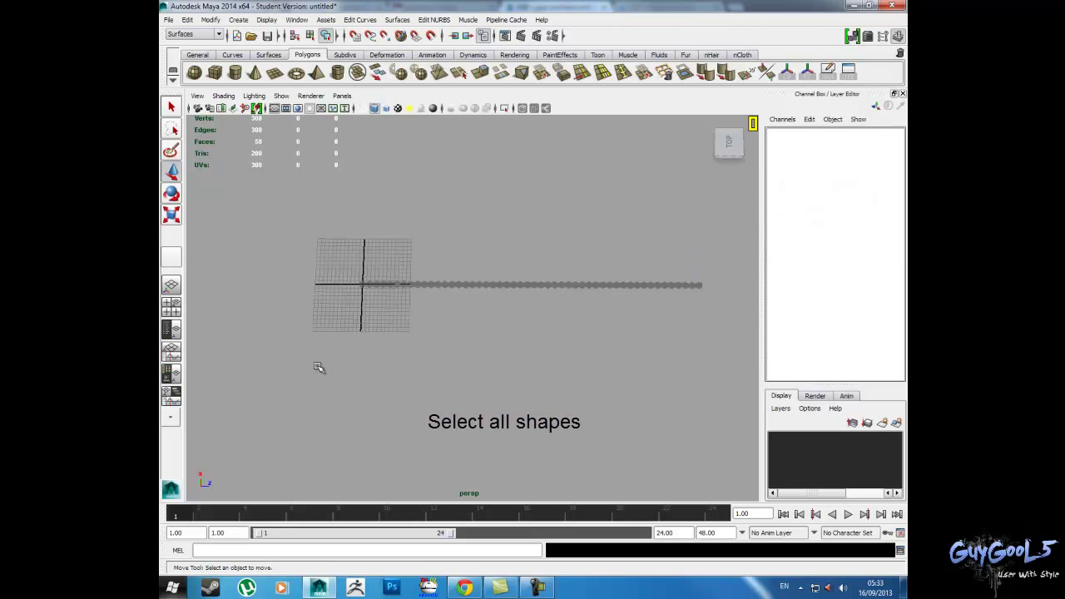
drag(285, 227, 687, 325)
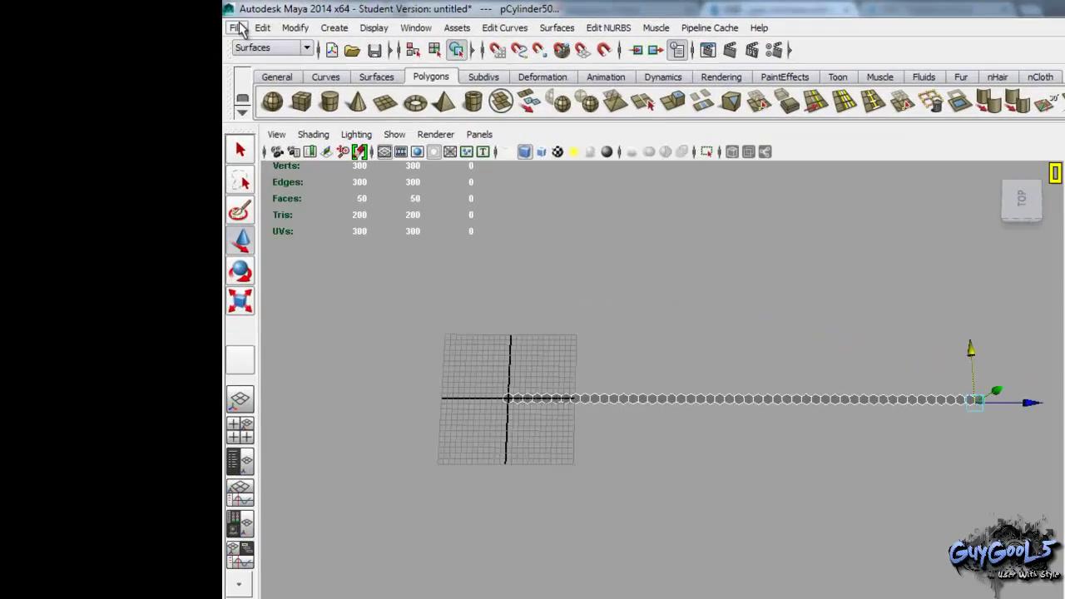
- Switch to the Polygons menu set, combine the hexagons into polySurface1, and reselect it
click(194, 35)
click(185, 52)
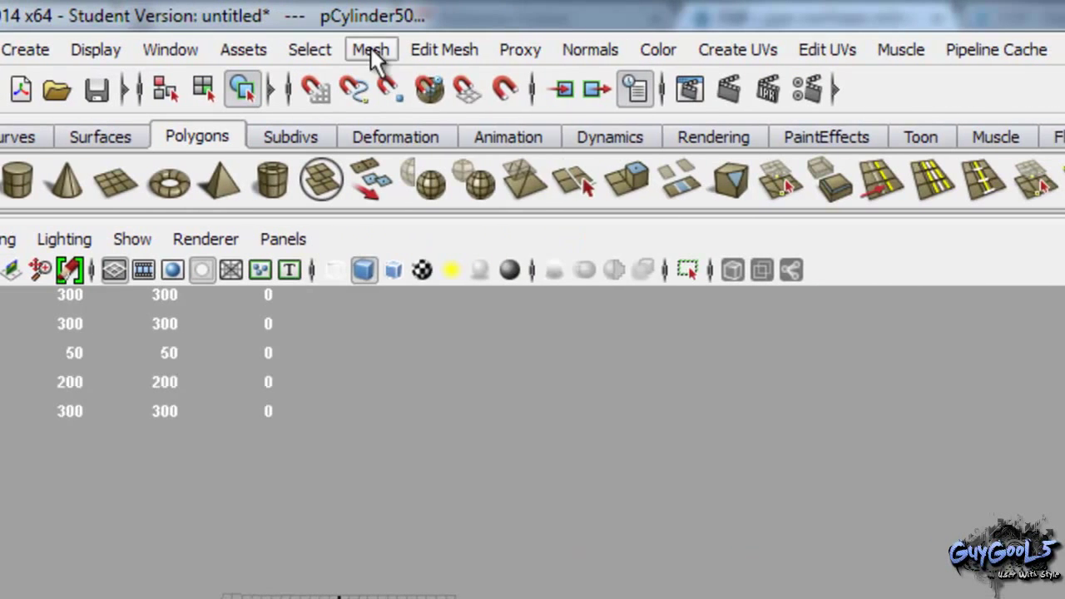
click(364, 50)
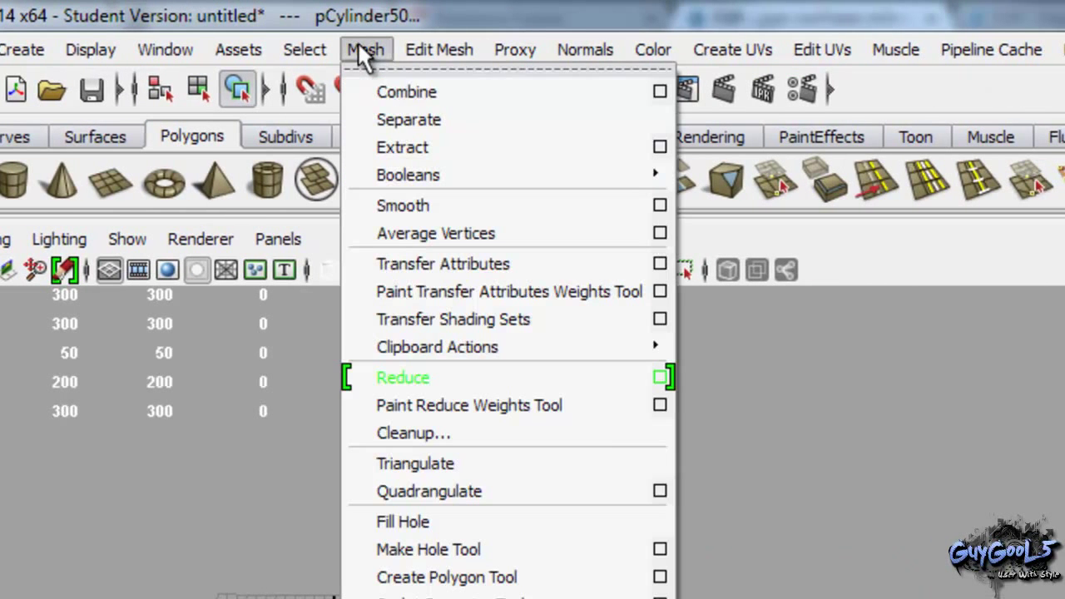
click(439, 93)
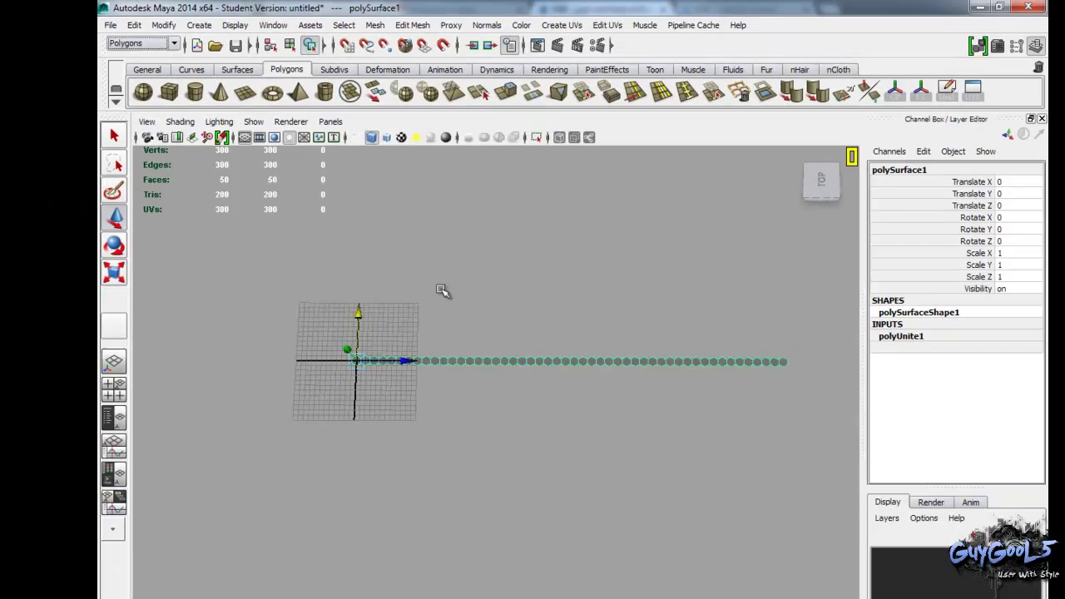
click(442, 290)
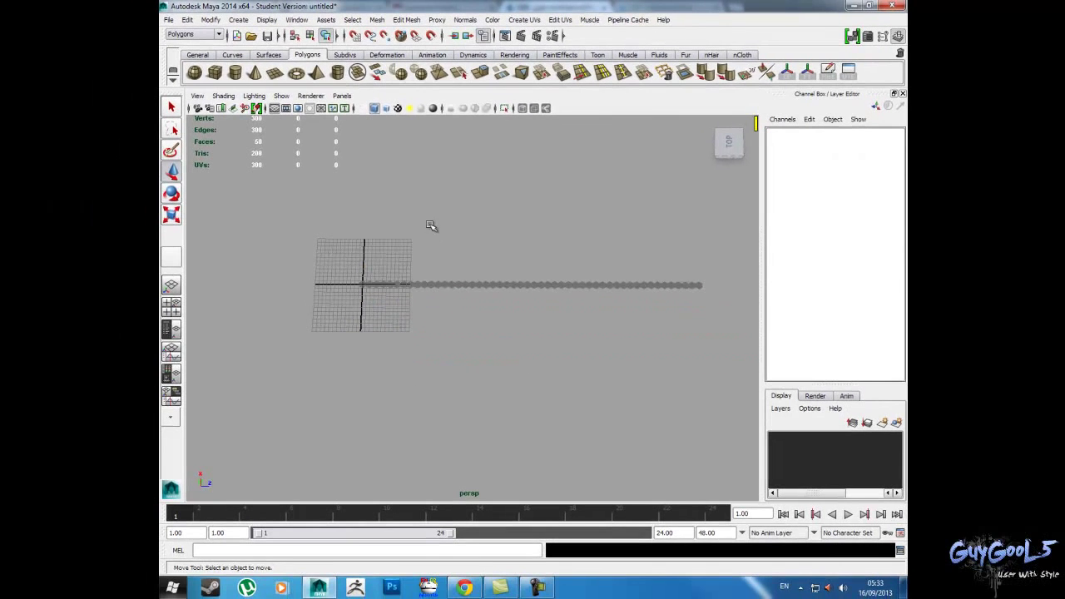
click(384, 279)
scroll(408, 302, up, 1)
scroll(409, 302, up, 3)
scroll(415, 295, up, 1)
scroll(415, 295, down, 2)
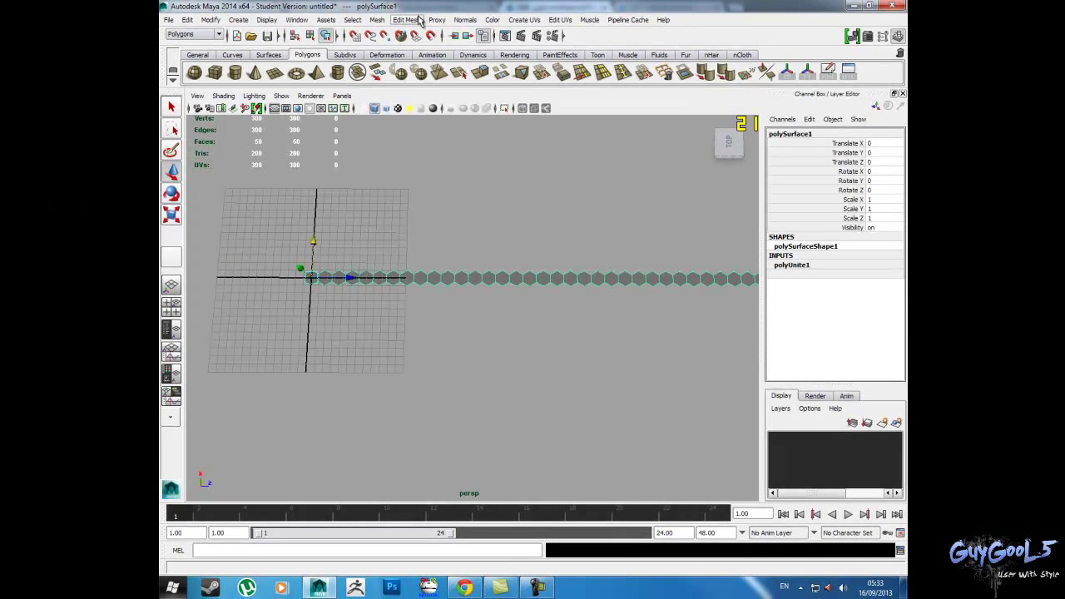
- Merge the strip's overlapping vertices at a 0.01 threshold, reducing it to 202 vertices
click(406, 19)
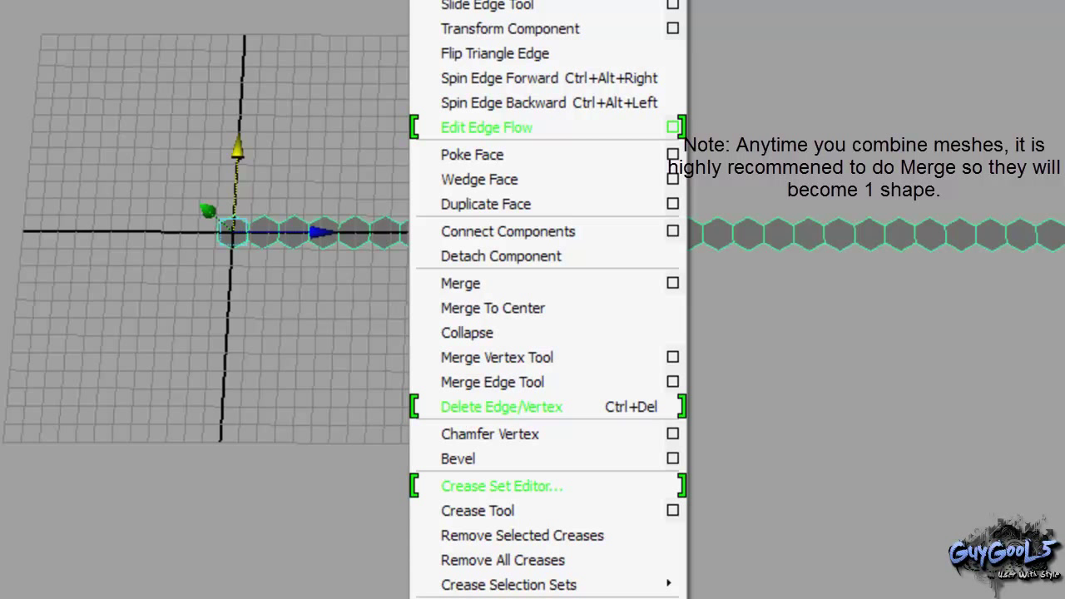
key(Escape)
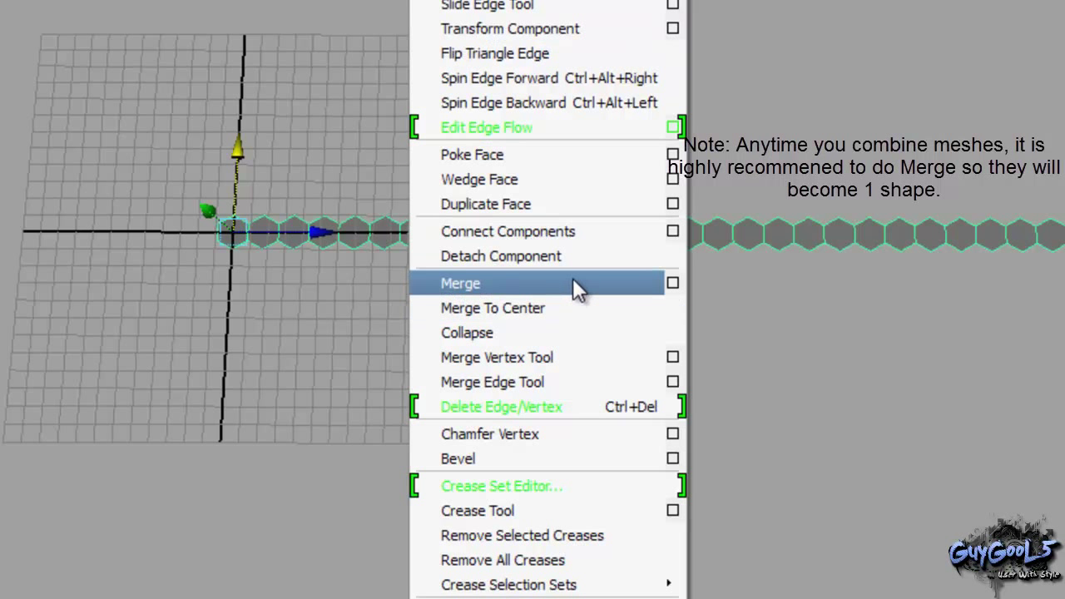
click(672, 285)
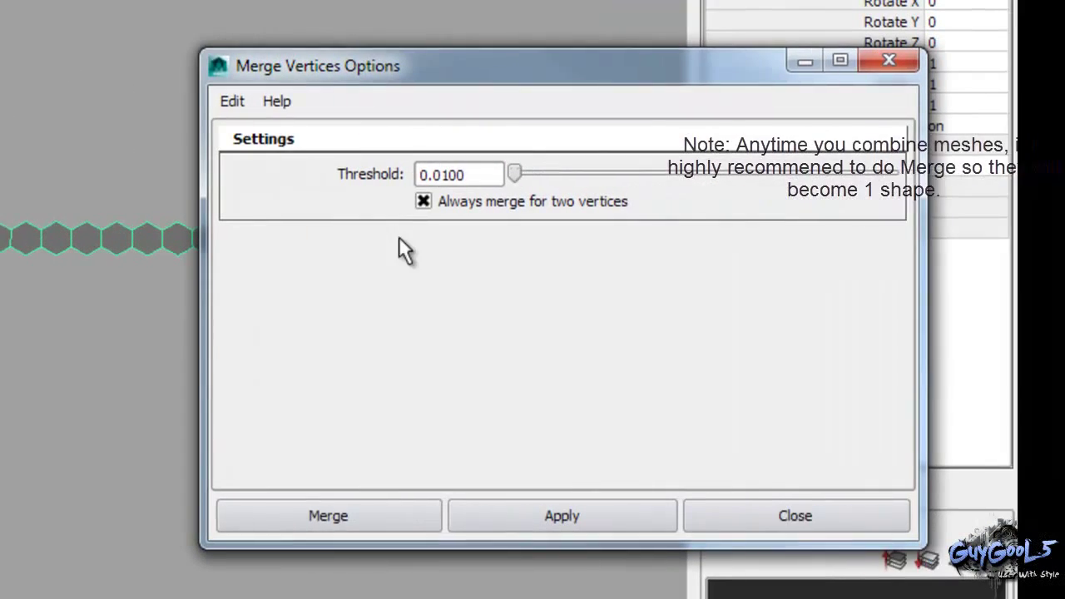
drag(457, 174, 346, 174)
text(.01)
click(583, 510)
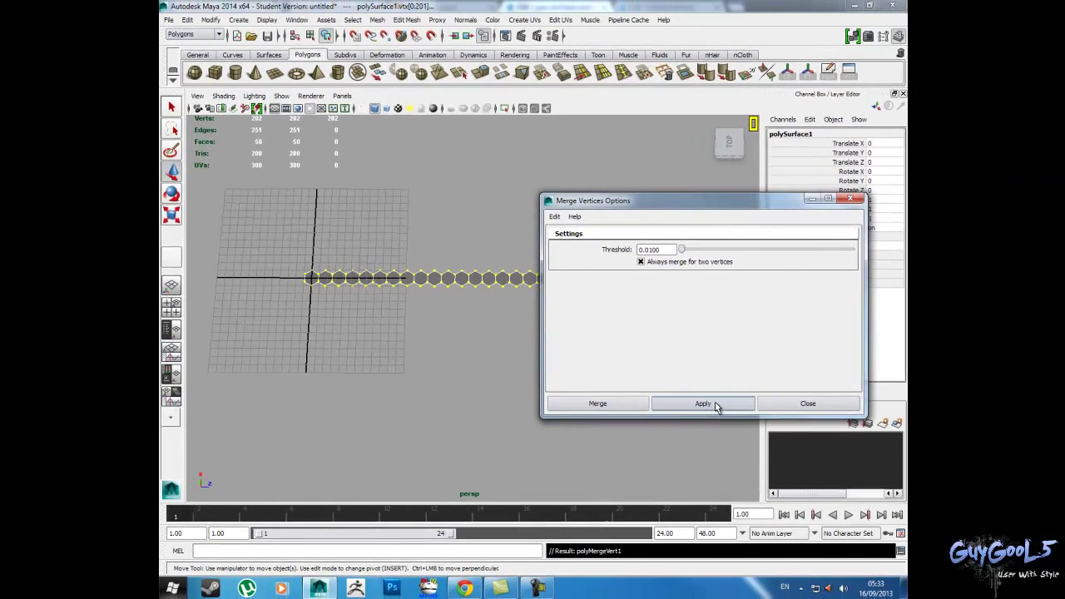
click(778, 507)
scroll(507, 309, up, 5)
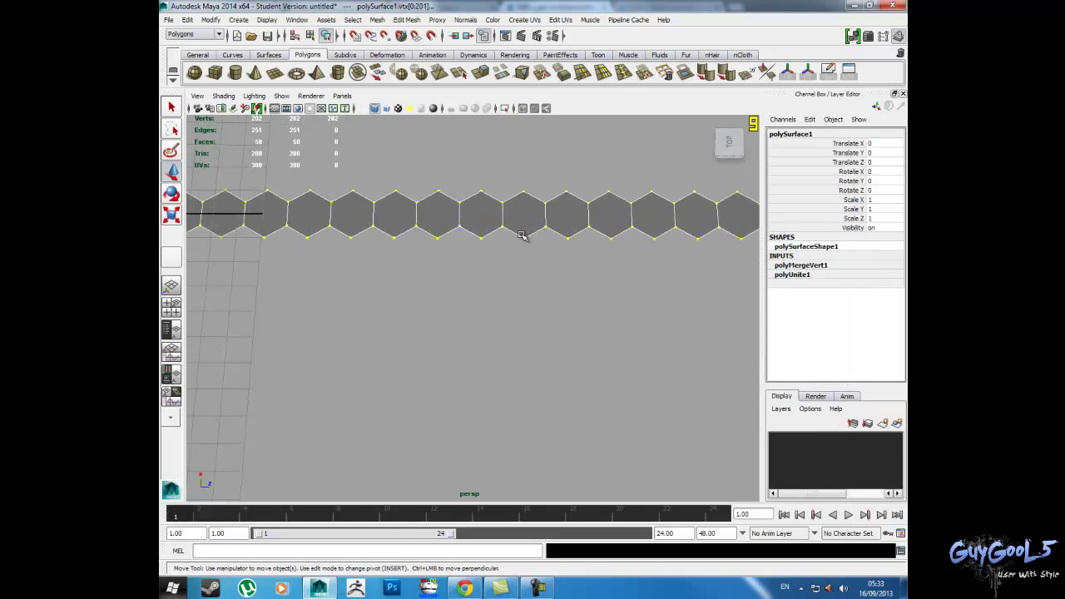
- Select the whole polySurface1 strip and frame its starting end
scroll(518, 228, down, 4)
scroll(516, 242, down, 2)
scroll(561, 266, down, 1)
scroll(557, 284, down, 1)
click(557, 285)
click(557, 289)
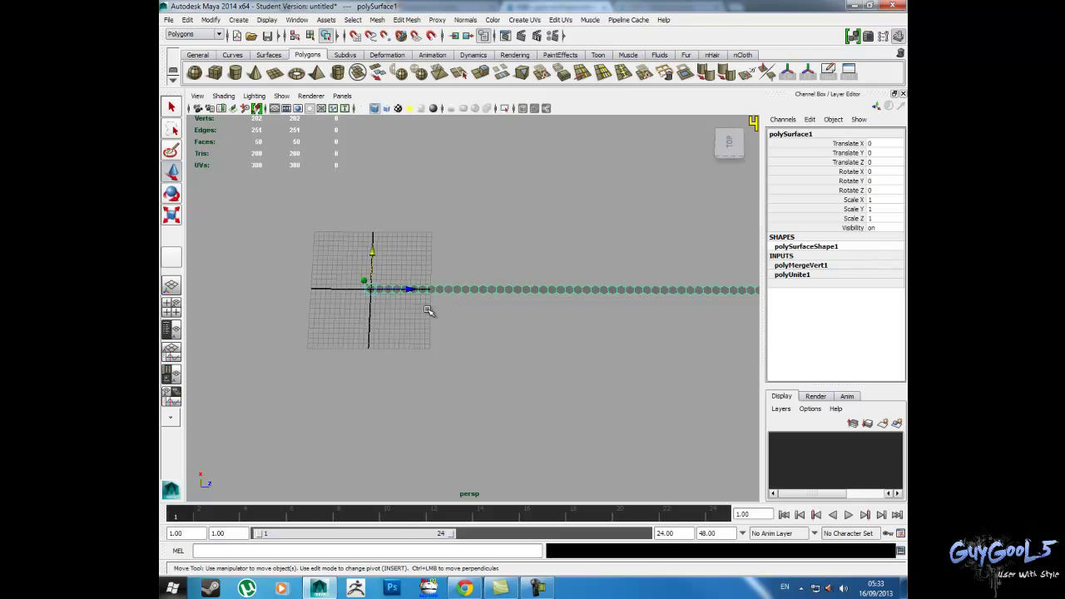
alt+middle_drag(379, 314, 528, 341)
scroll(533, 342, up, 2)
scroll(499, 333, up, 2)
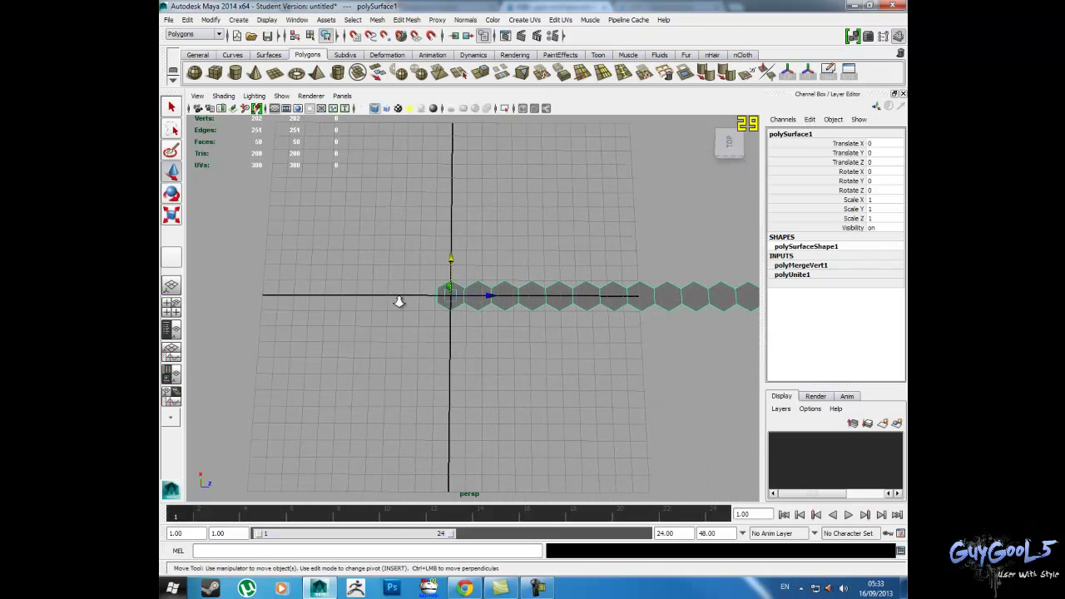
scroll(400, 302, up, 2)
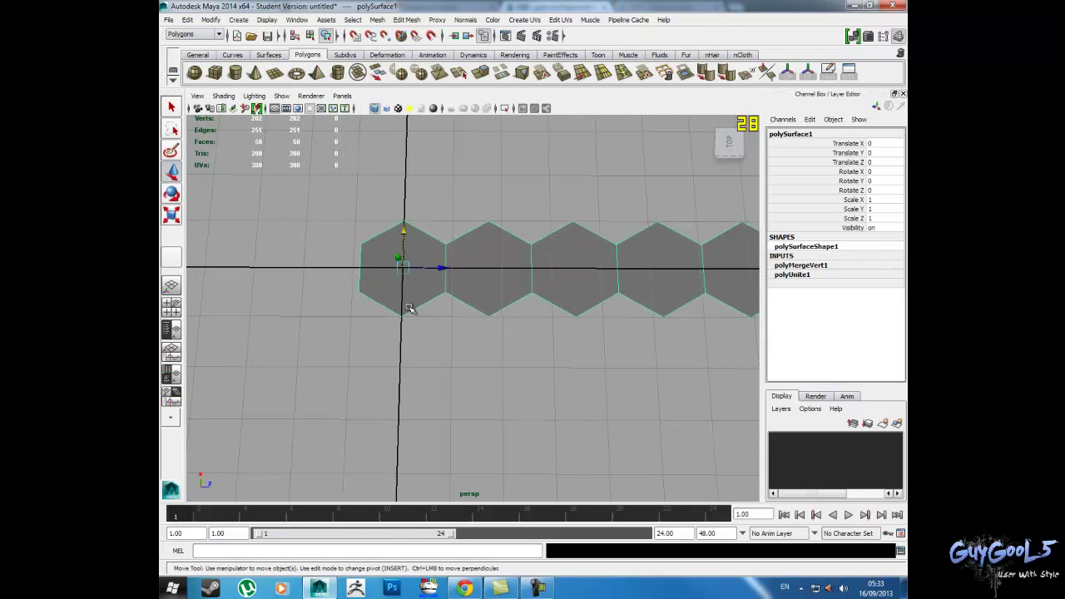
- Snap the strip's pivot onto the first hexagon's corner vertex and duplicate the strip
key(d)
key(v)
drag(403, 269, 360, 243)
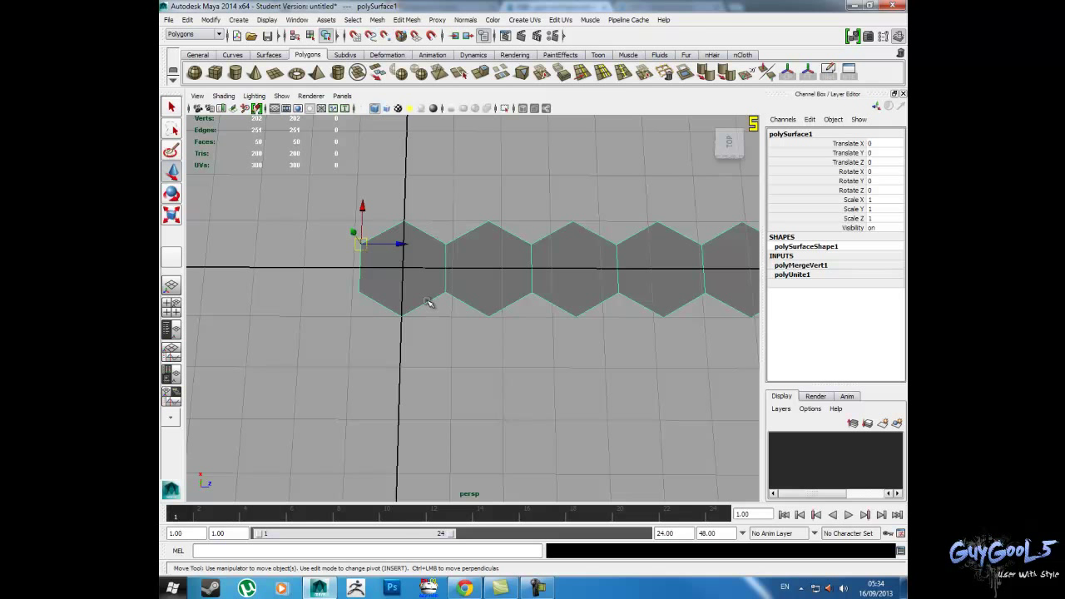
key(ctrl+d)
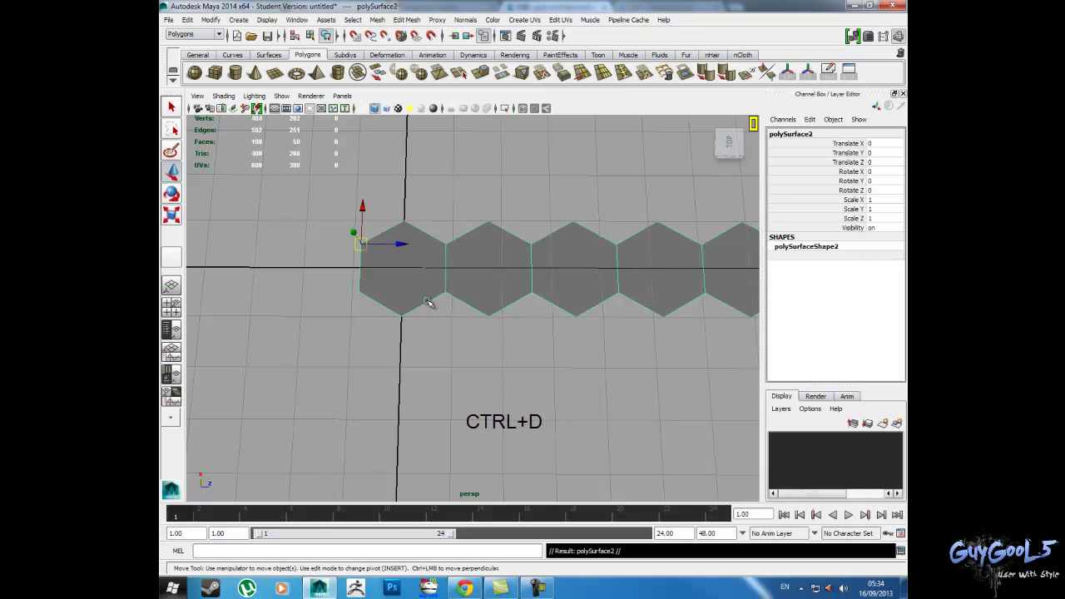
- Move the duplicate strip to X -1.5, Z 0.866 to nest below the first row
drag(374, 253, 418, 332)
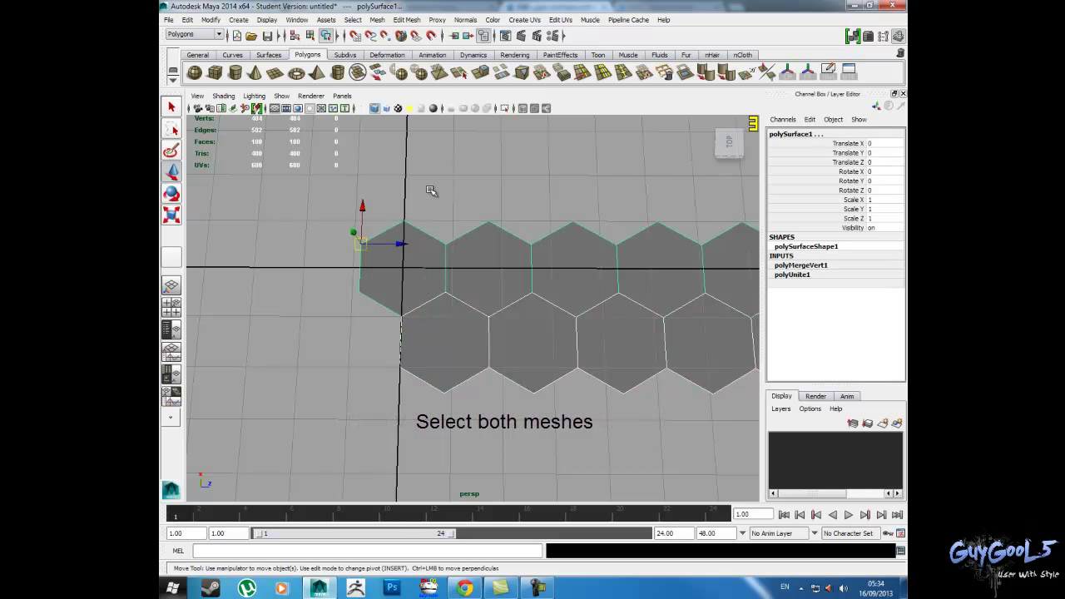
key(ctrl+z)
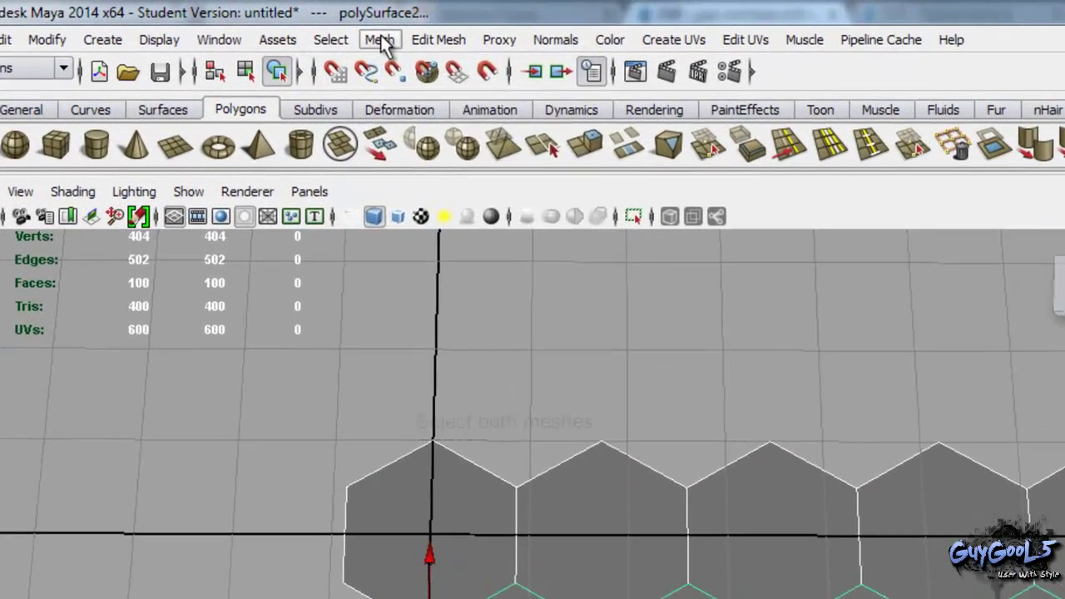
- Combine the two hexagon strips and merge shared vertices into polySurface3 (304 vertices)
click(380, 41)
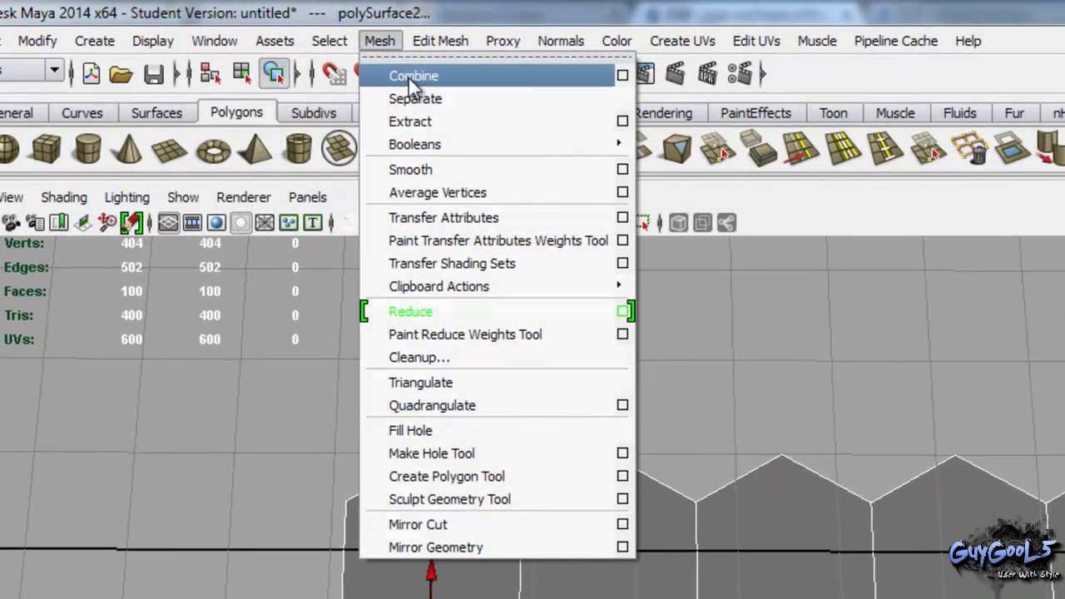
click(409, 76)
click(436, 41)
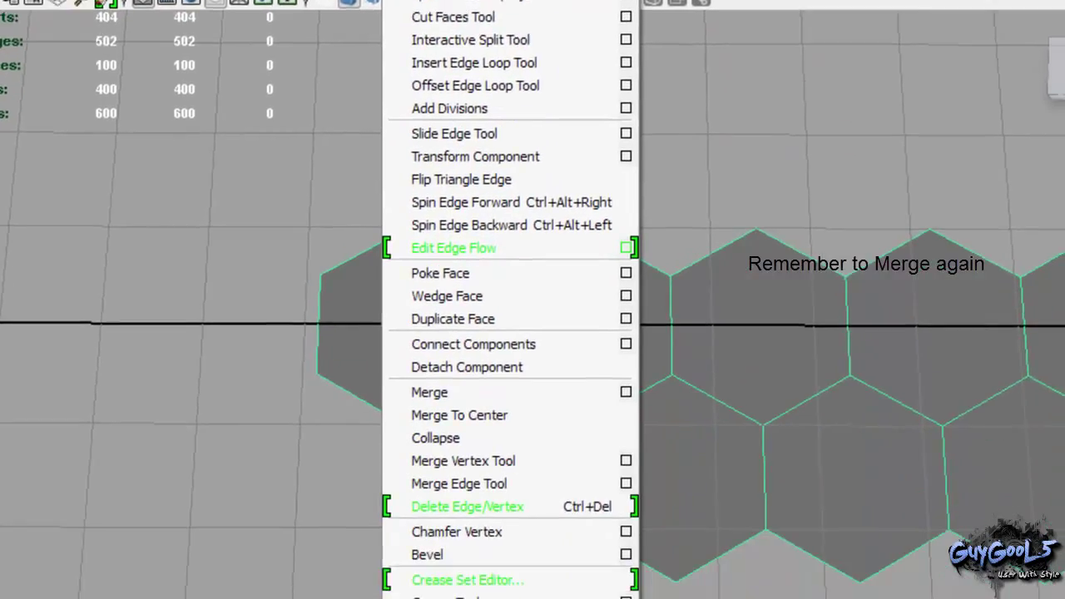
click(500, 311)
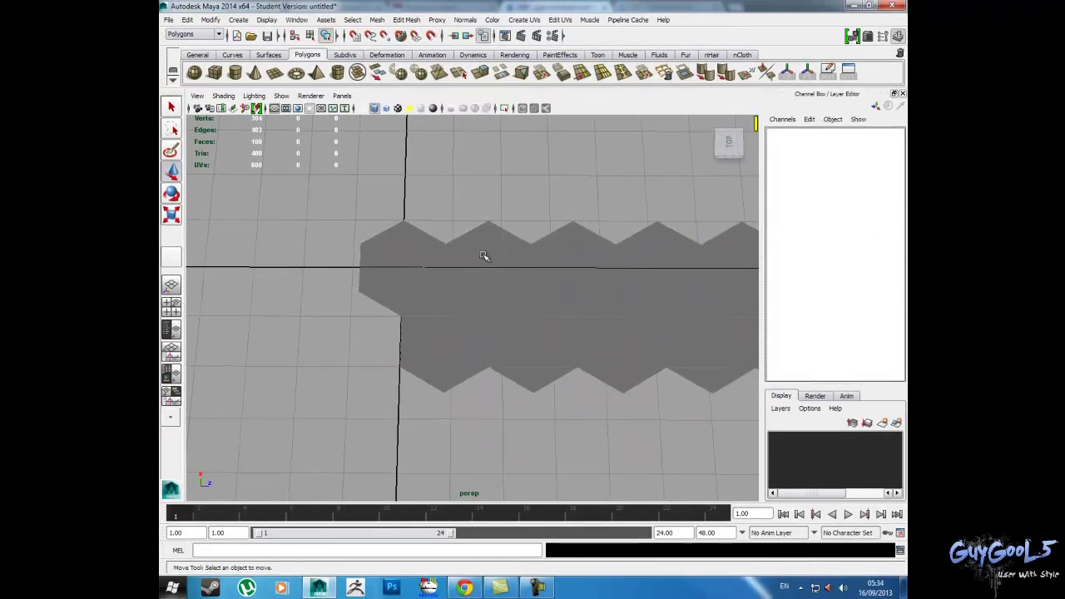
scroll(482, 257, down, 5)
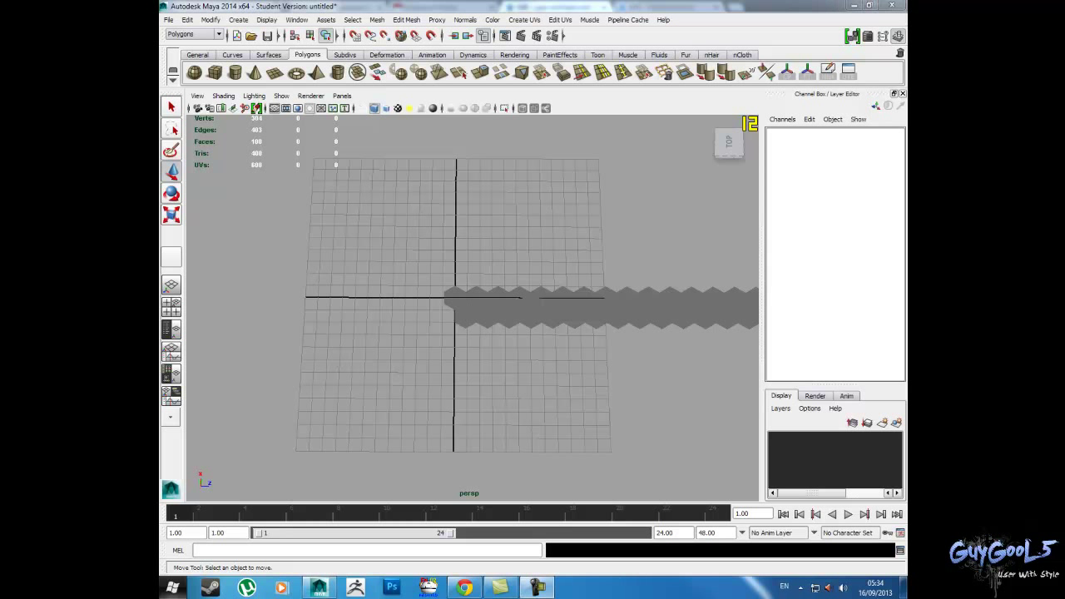
click(464, 310)
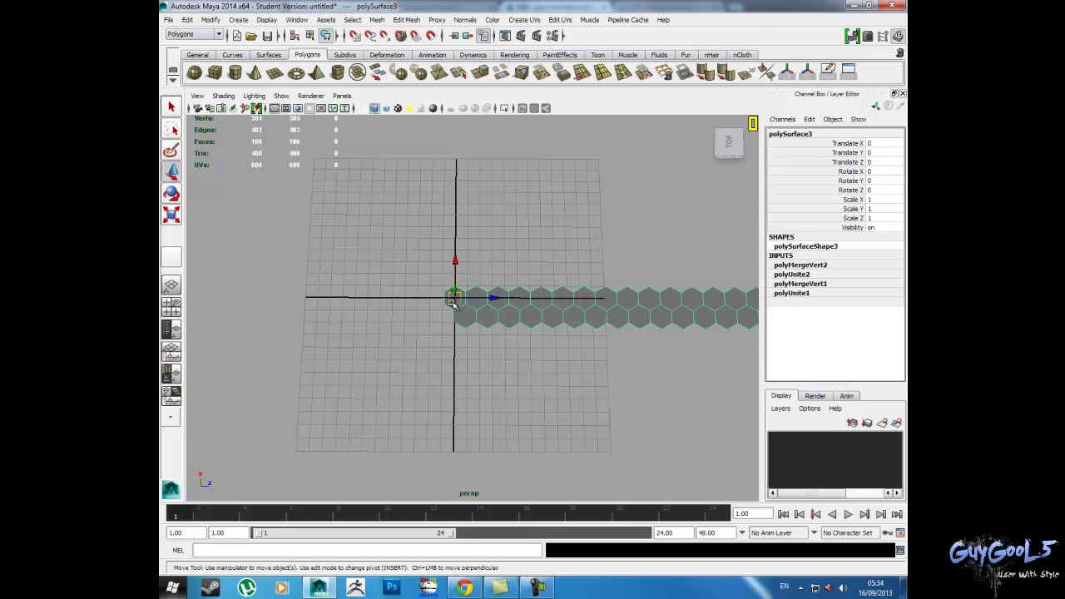
scroll(407, 281, up, 3)
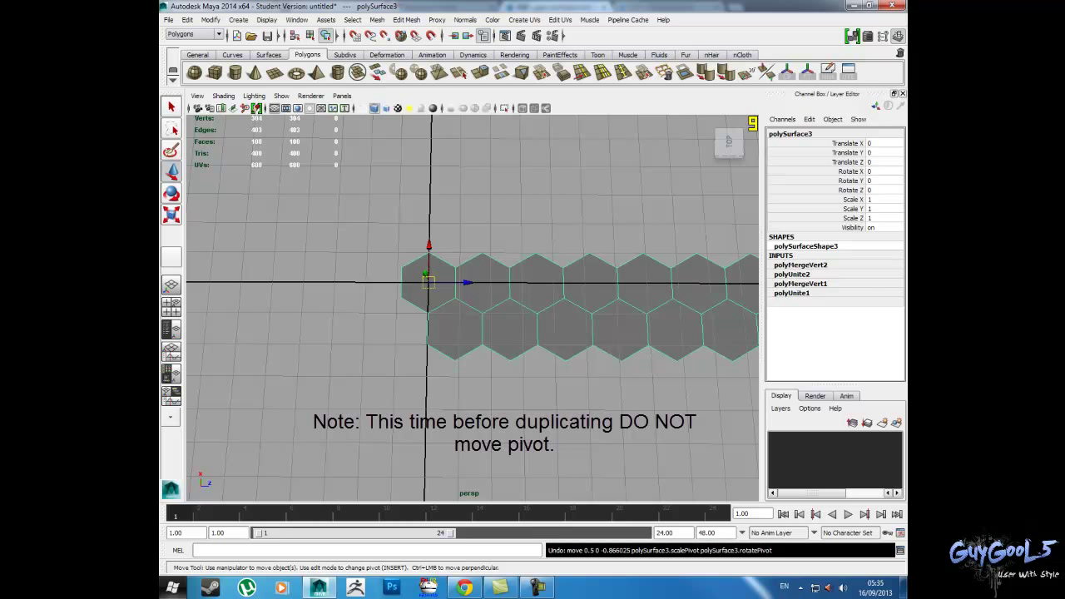
- Make 49 instanced duplicates of the double hexagon strip, each offset -3 in Translate X
click(429, 246)
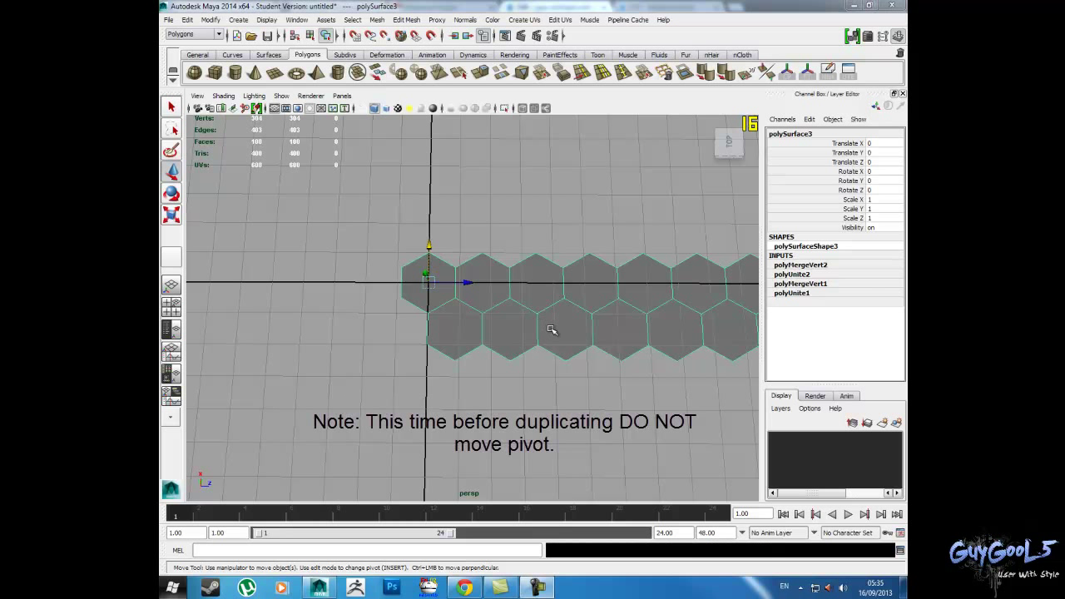
click(188, 19)
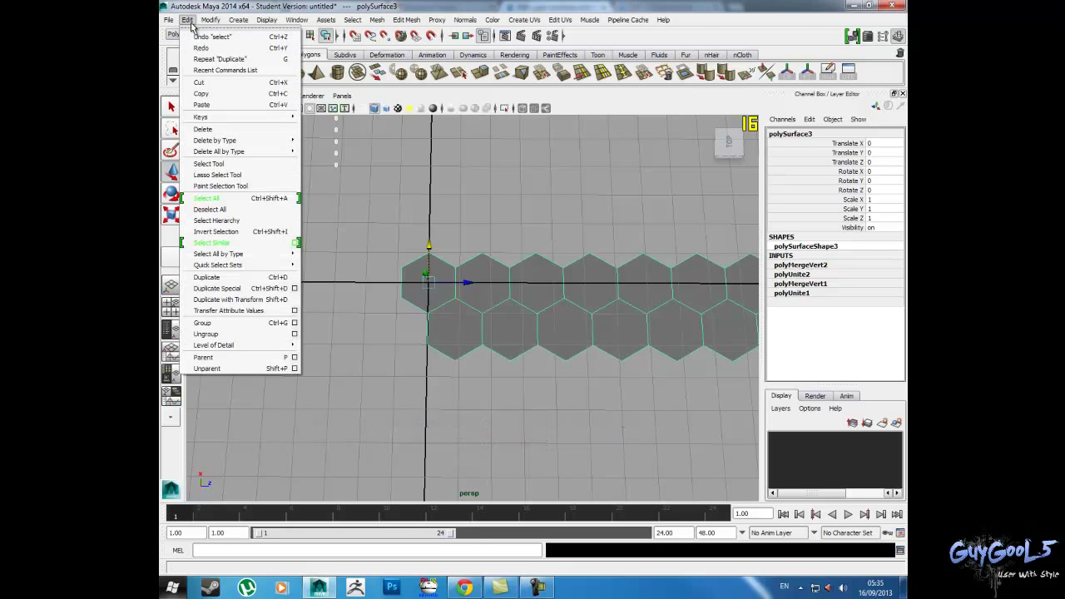
click(294, 288)
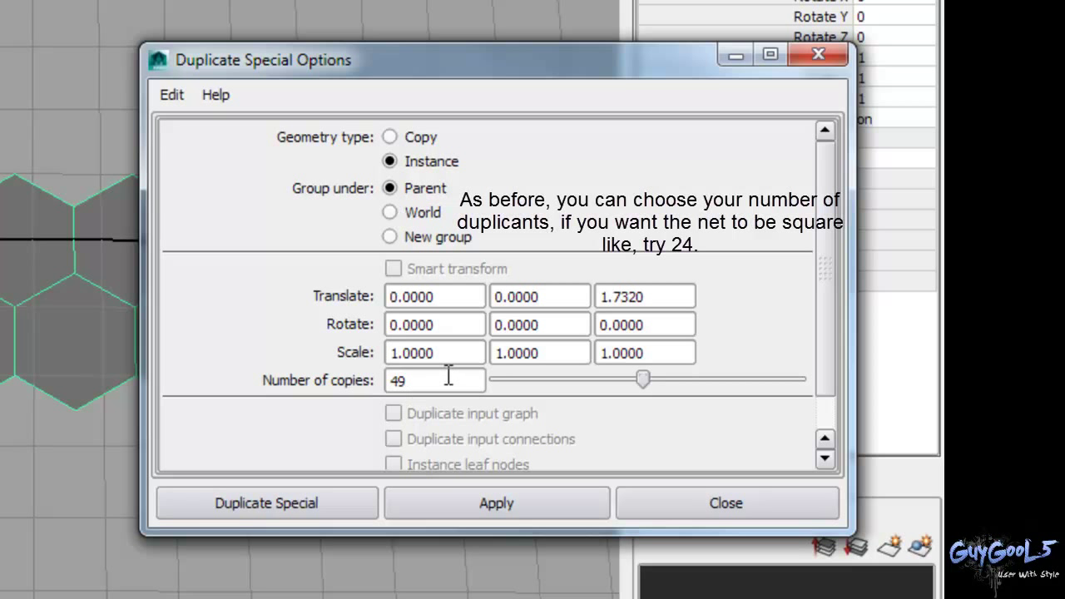
text(0)
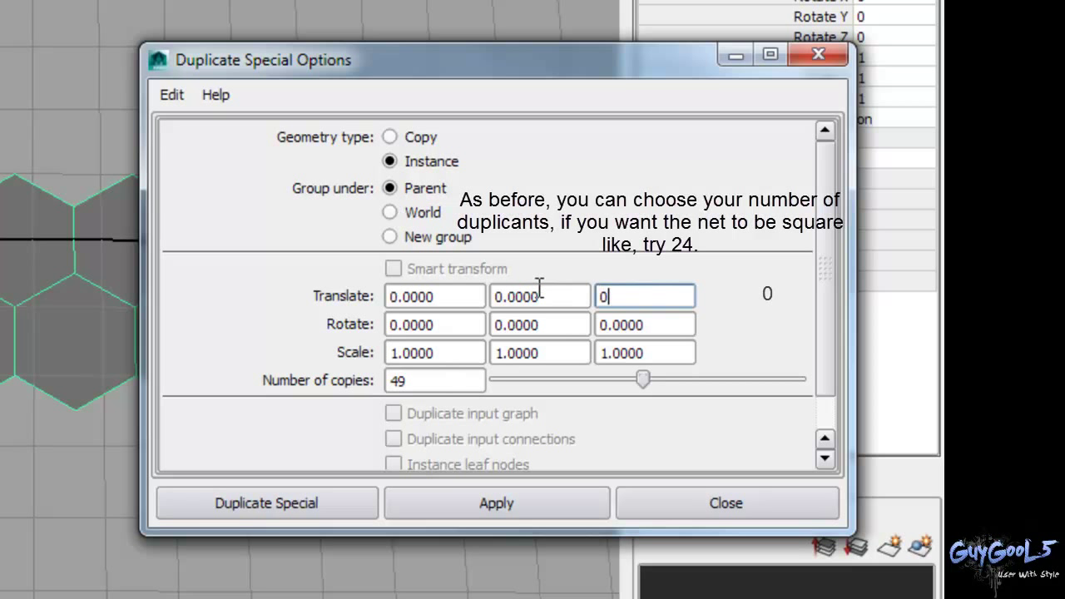
click(462, 296)
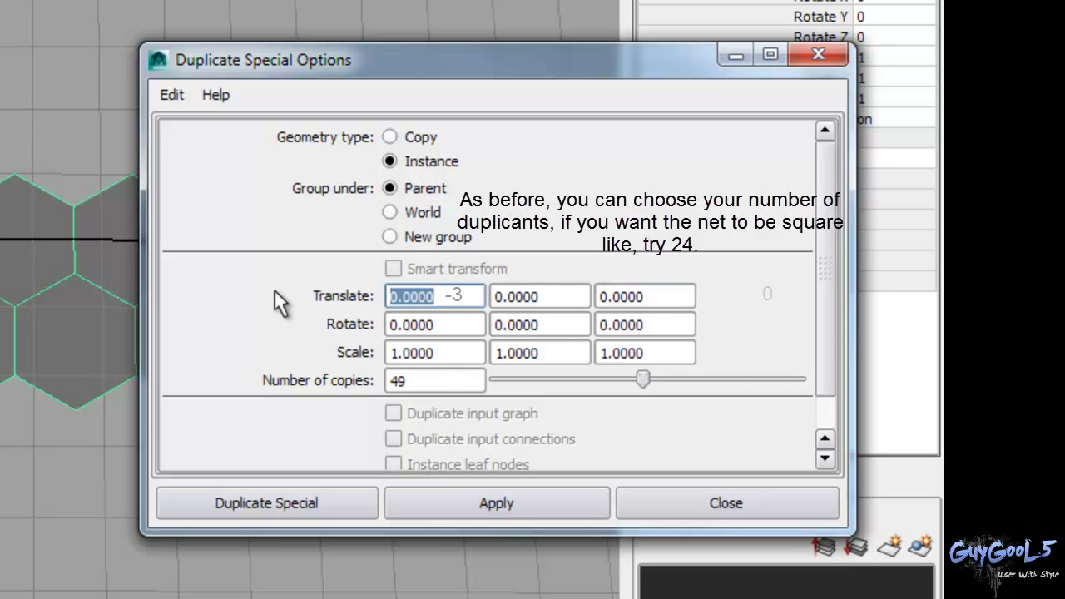
text(-3)
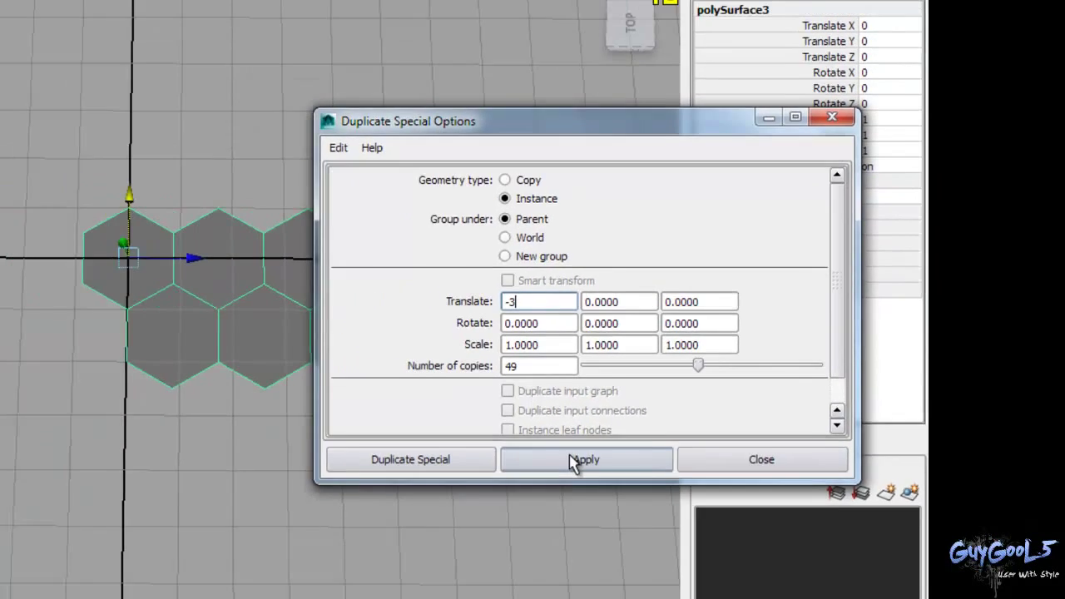
click(495, 502)
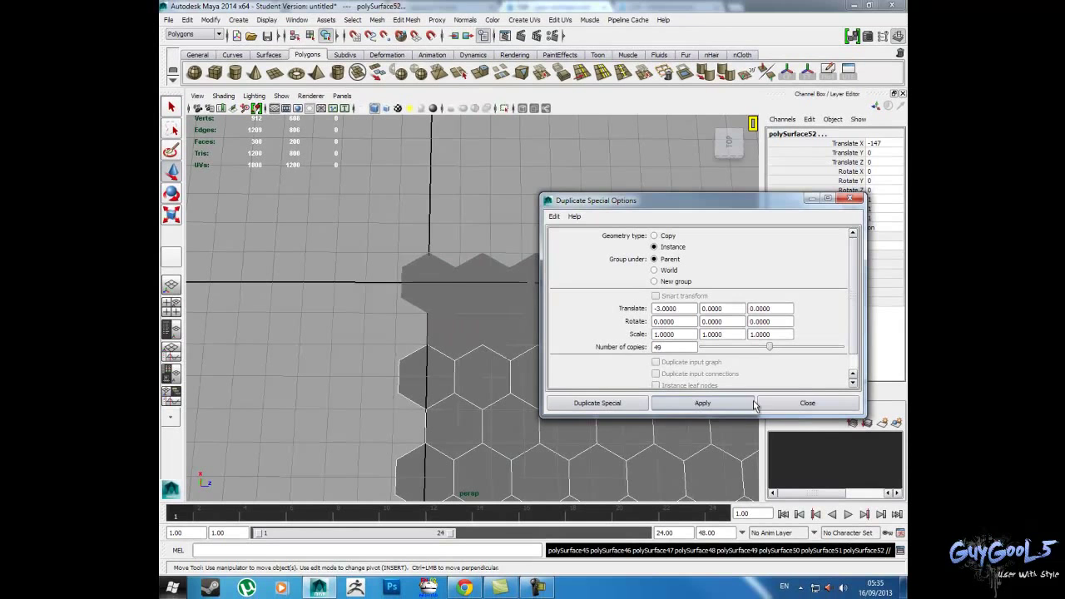
click(784, 404)
scroll(660, 347, down, 5)
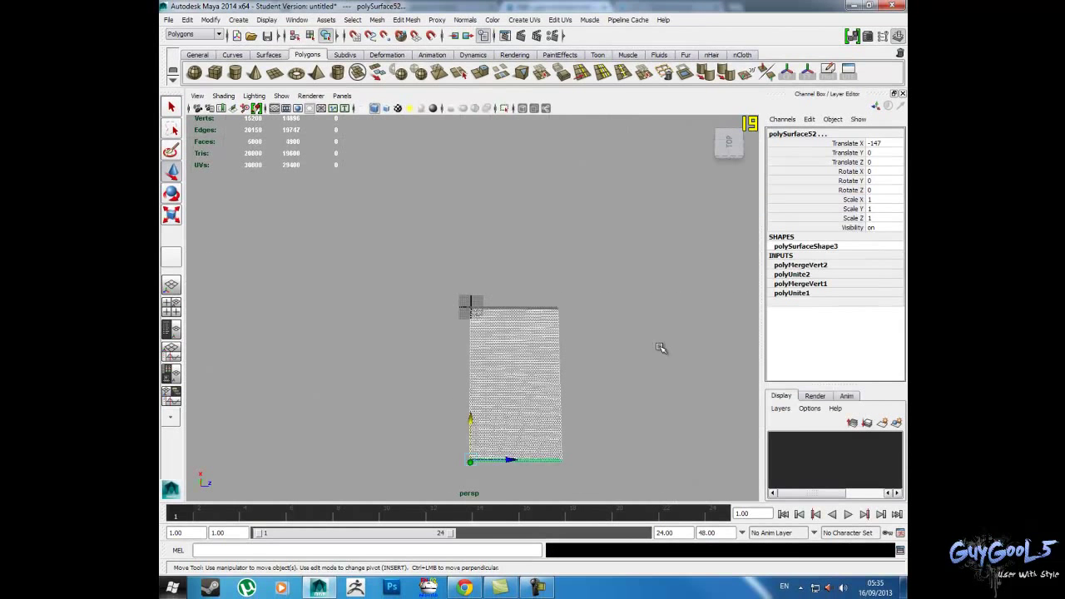
mouse_move(589, 380)
alt+mouse_down()
mouse_move(633, 395)
mouse_move(654, 385)
mouse_move(525, 324)
mouse_move(554, 314)
mouse_move(424, 351)
mouse_move(437, 310)
mouse_move(442, 350)
alt+mouse_up()
- Combine all the duplicated hexagon strips into a single mesh
scroll(423, 352, up, 5)
scroll(429, 351, down, 5)
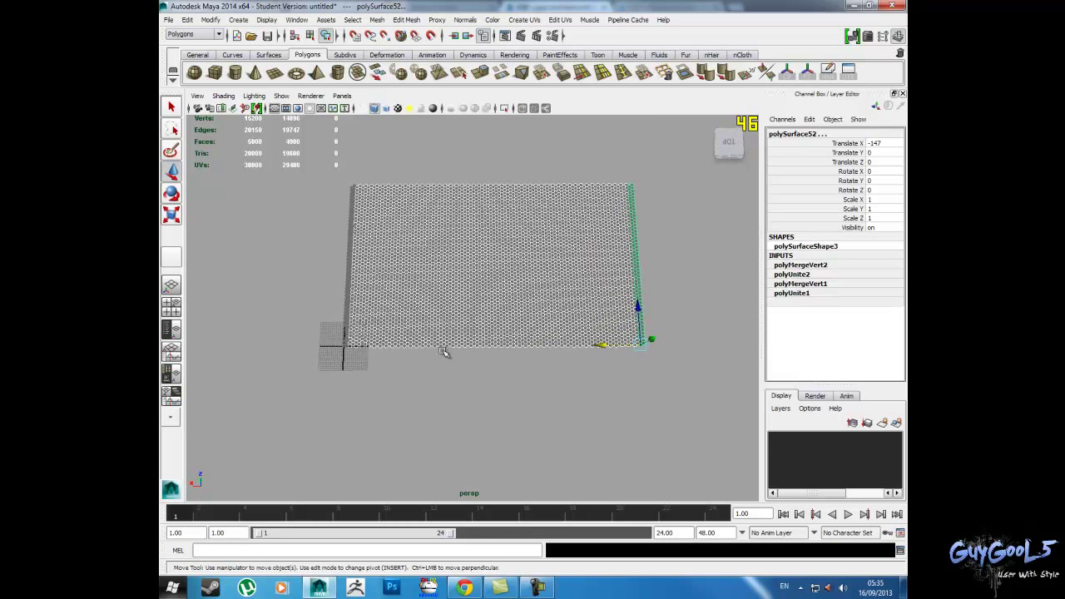
click(240, 255)
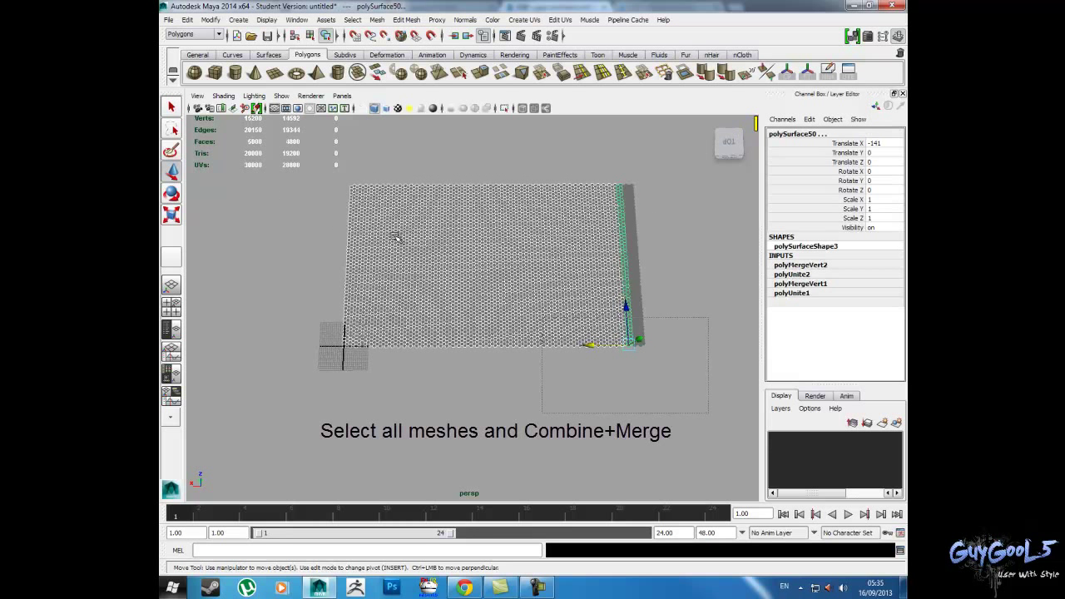
click(375, 20)
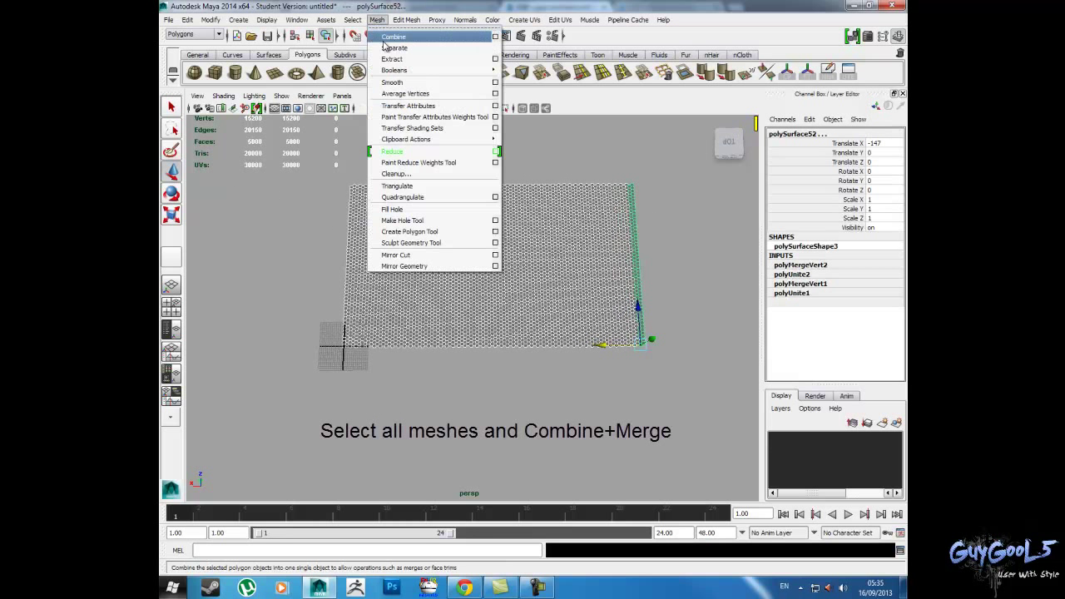
click(395, 39)
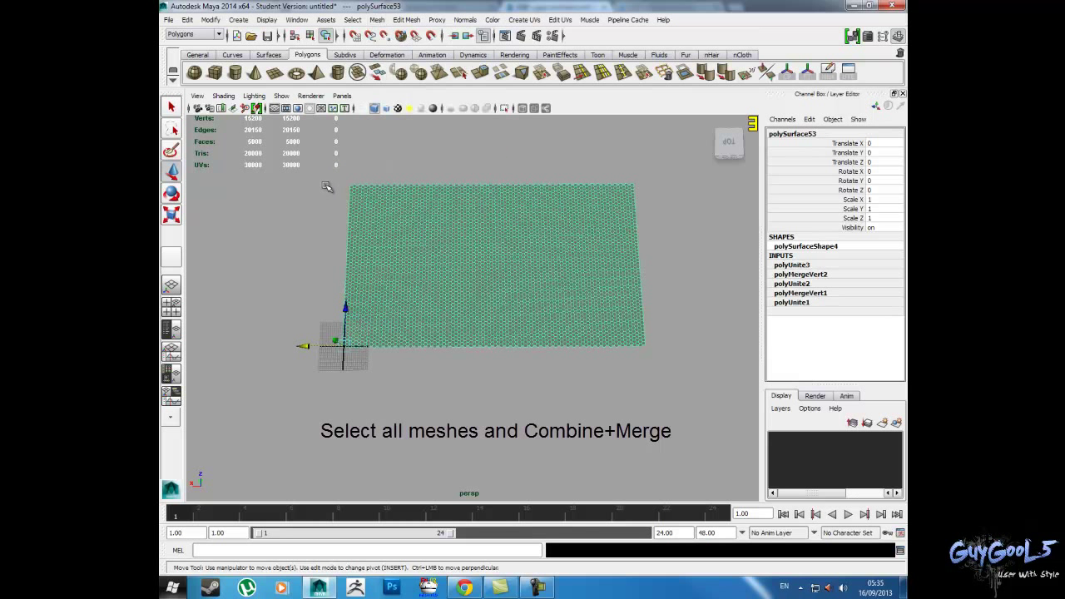
- Merge the duplicate vertices down to 10300 and reselect polySurface53
scroll(326, 187, up, 2)
click(407, 20)
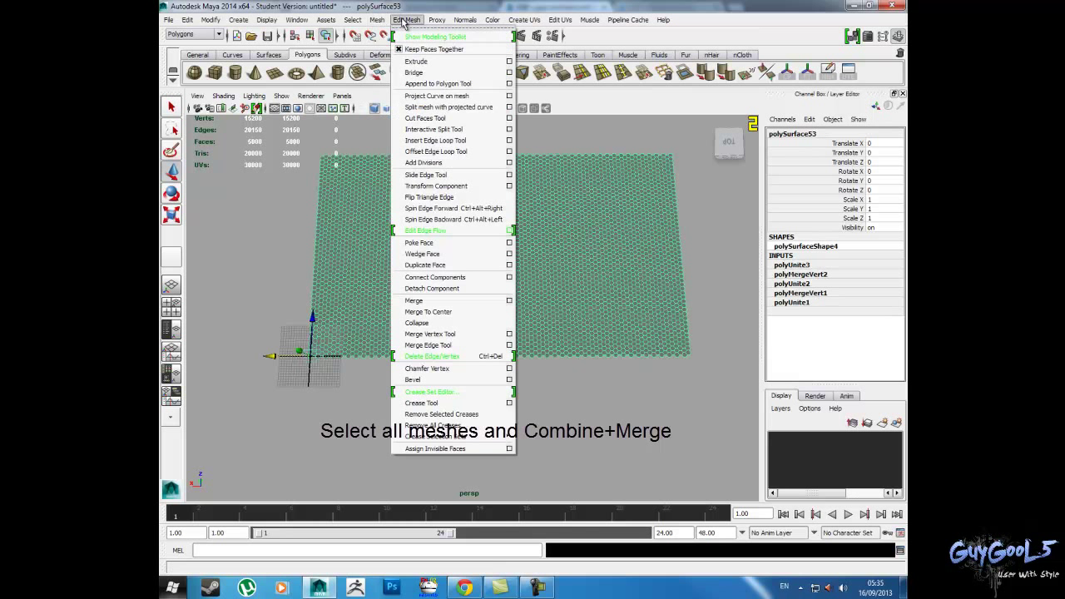
click(424, 301)
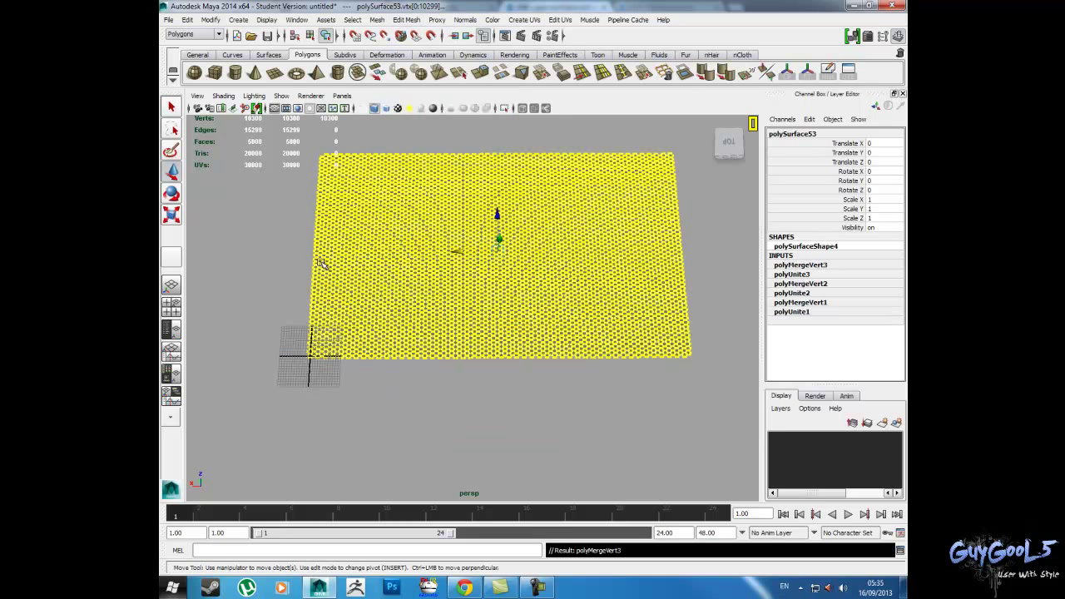
click(289, 245)
scroll(369, 257, up, 3)
click(390, 240)
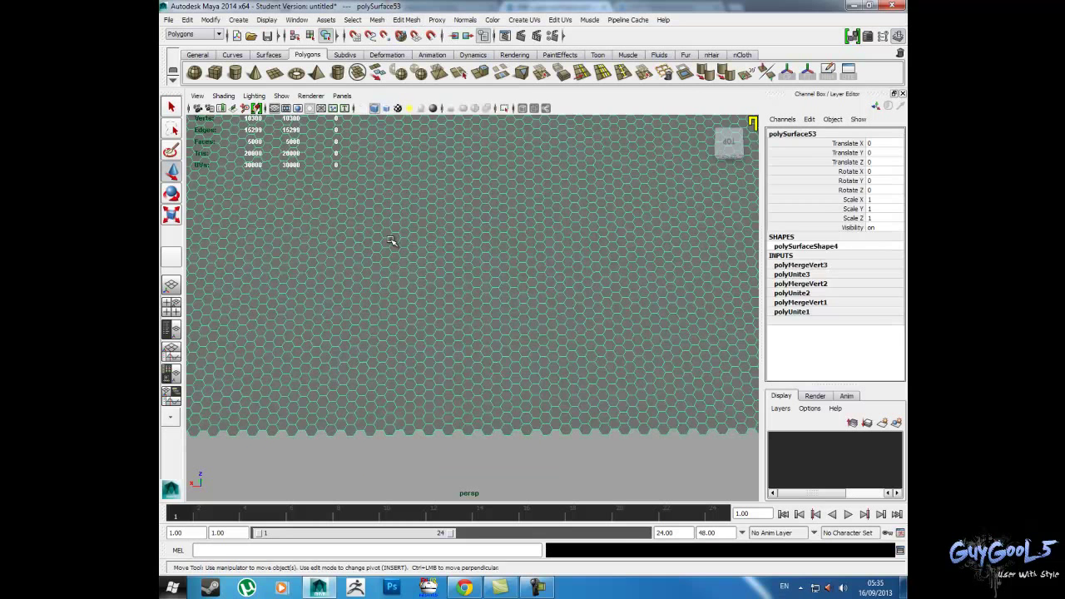
scroll(390, 241, down, 2)
scroll(442, 237, down, 3)
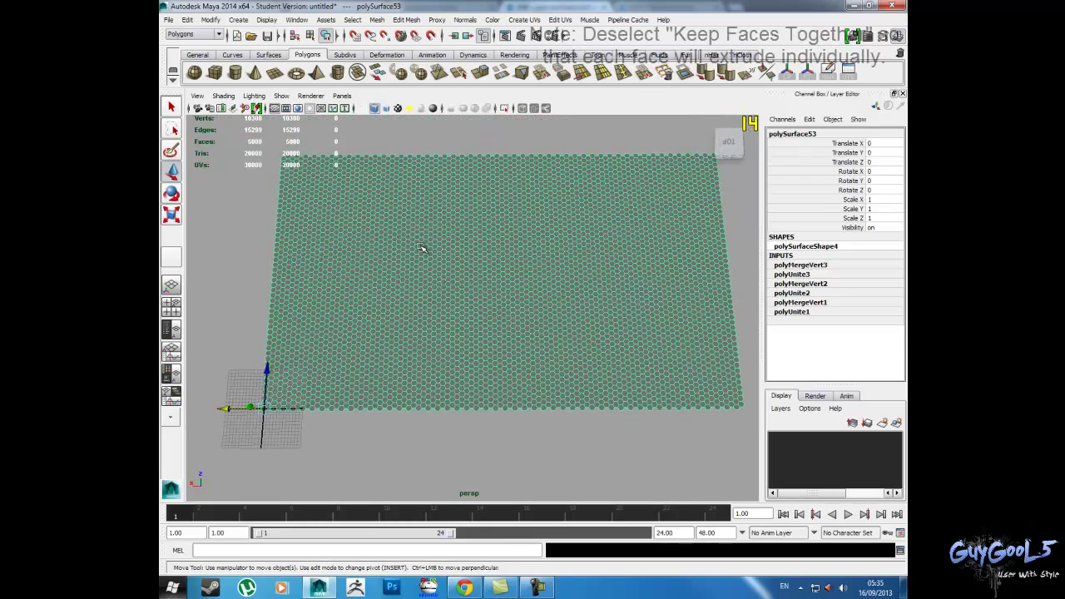
- Turn off Keep Faces Together and extrude every hex face individually
click(406, 19)
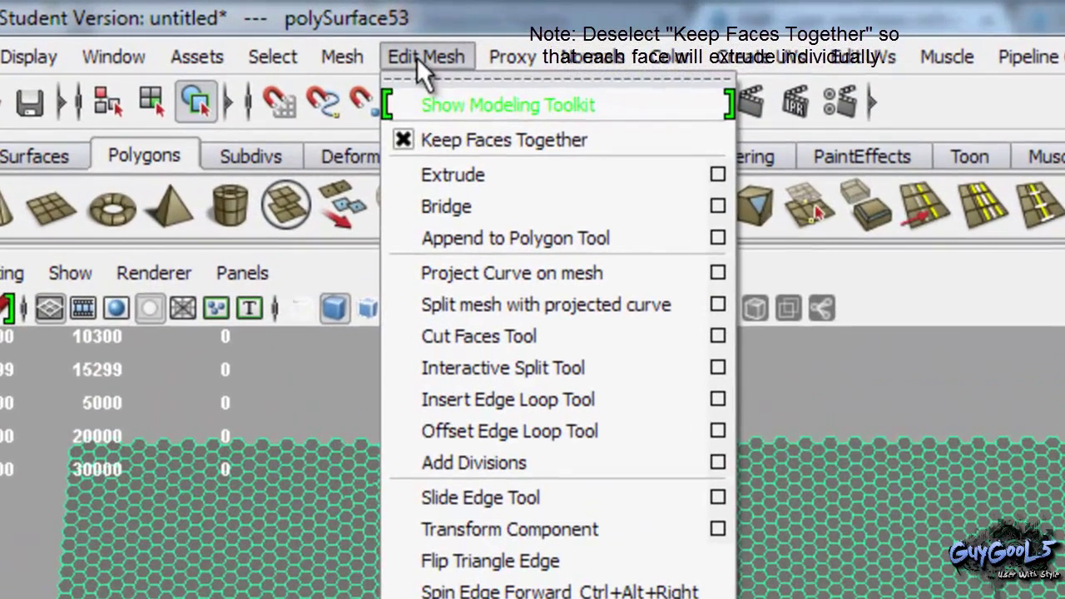
click(414, 140)
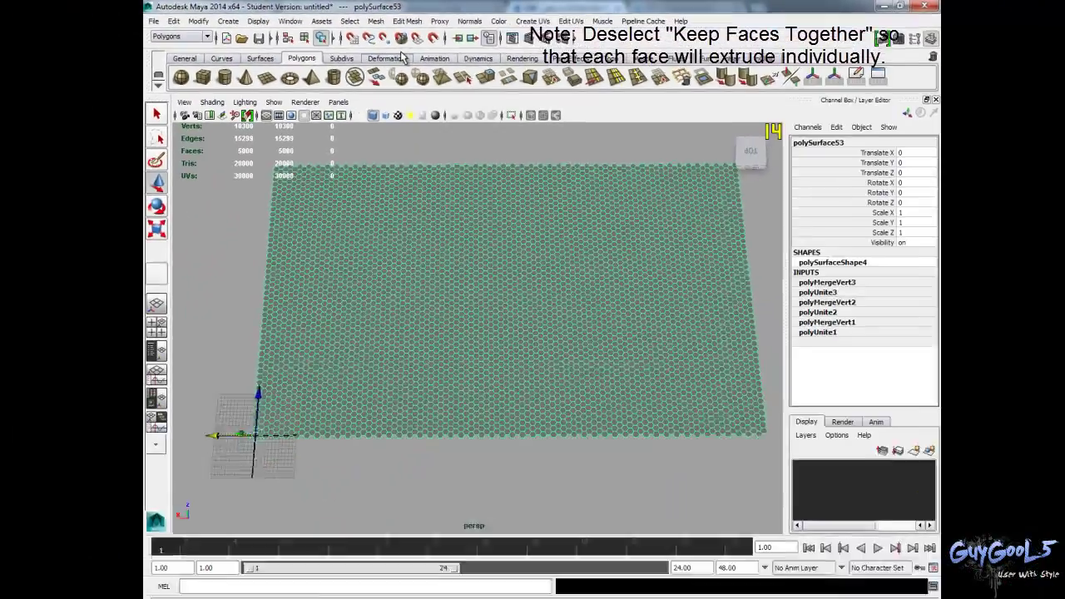
click(408, 19)
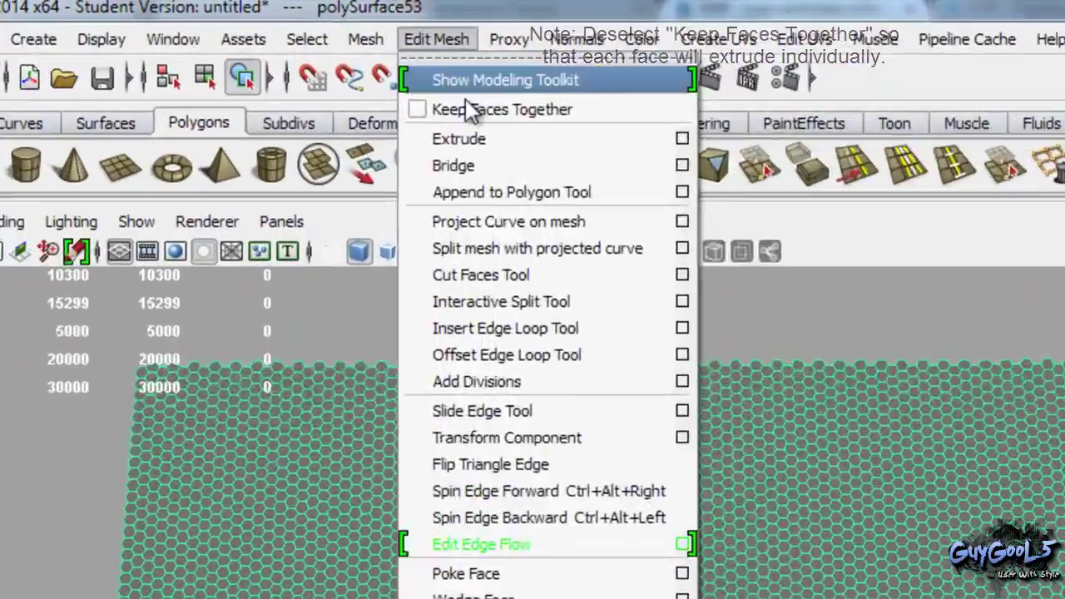
click(430, 63)
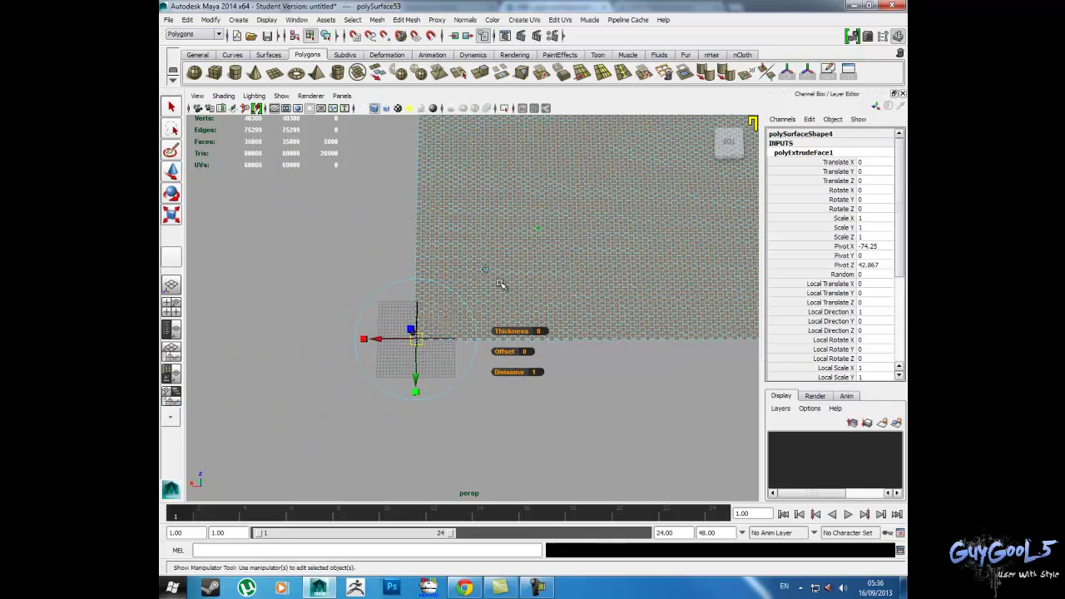
- Scale the extruded faces inward to 0.783 and delete them, leaving hex outlines
mouse_move(500, 284)
alt+mouse_down()
mouse_move(506, 241)
mouse_move(457, 277)
alt+mouse_up()
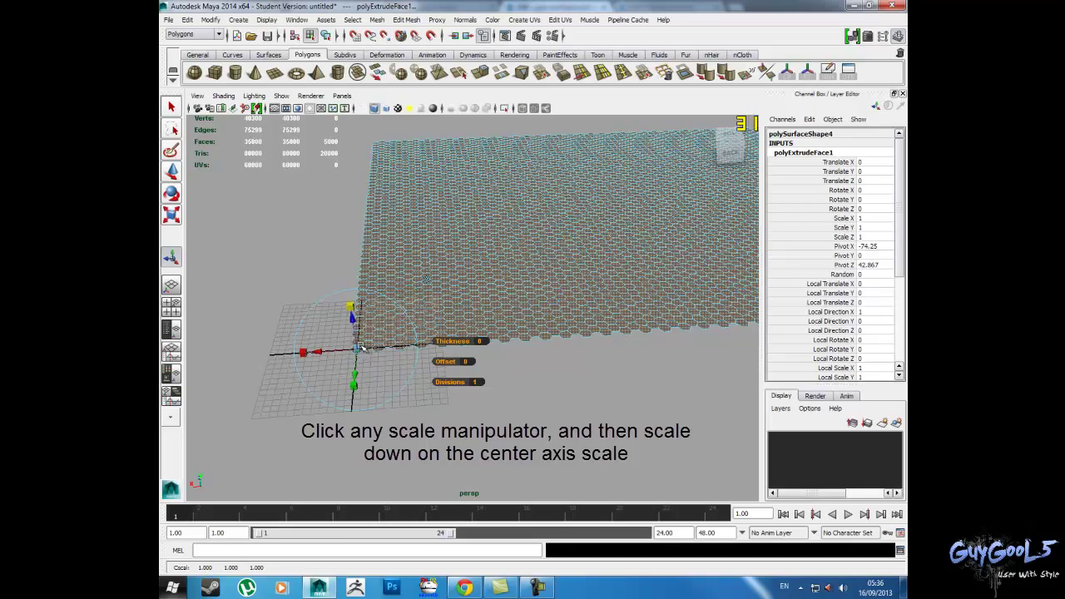
alt+drag(362, 347, 442, 331)
drag(350, 360, 342, 360)
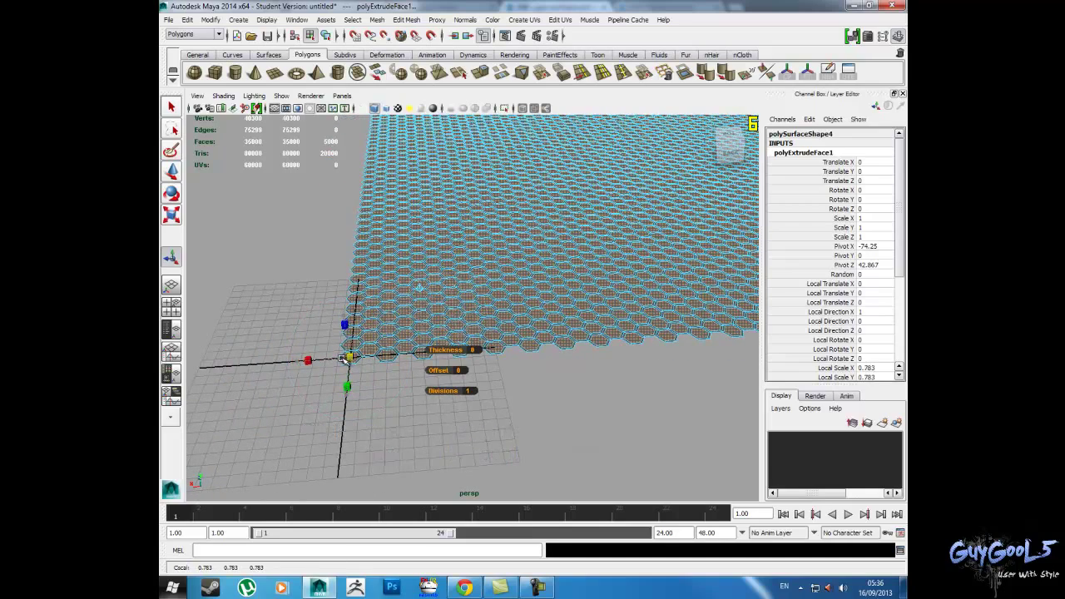
scroll(344, 360, up, 5)
scroll(348, 360, down, 5)
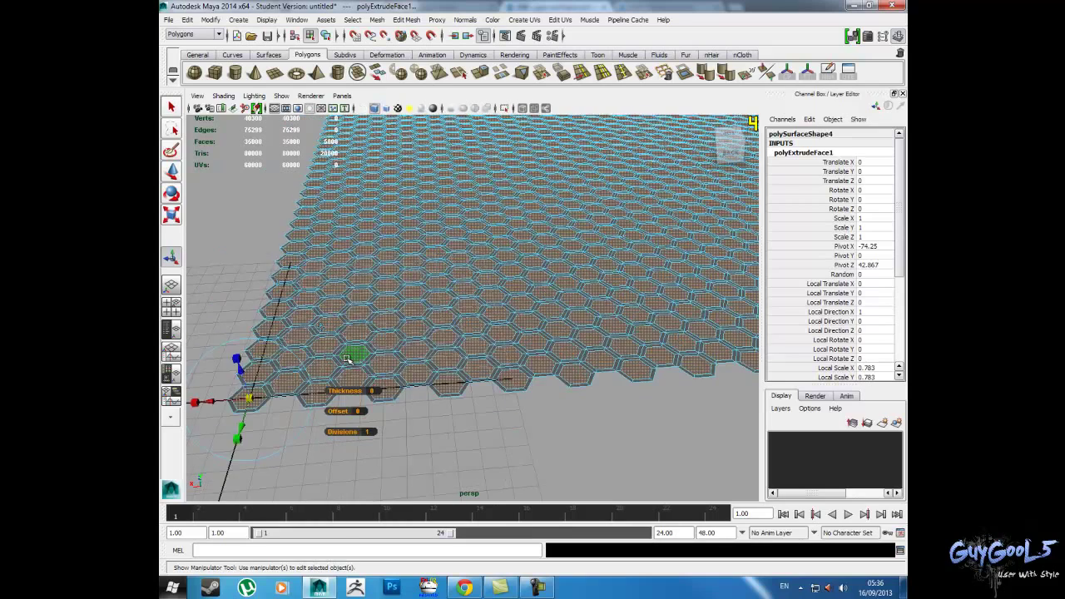
key(Delete)
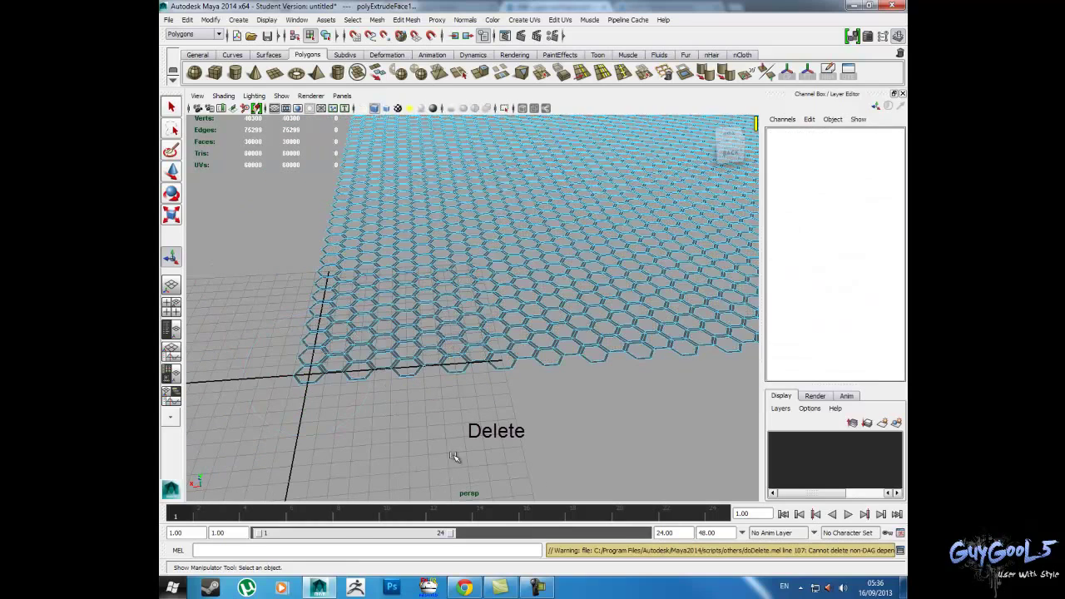
- Inspect the hollow hexagon outlines from several angles, then select the whole polySurface53 sheet
right_drag(485, 344, 516, 323)
alt+drag(520, 325, 441, 394)
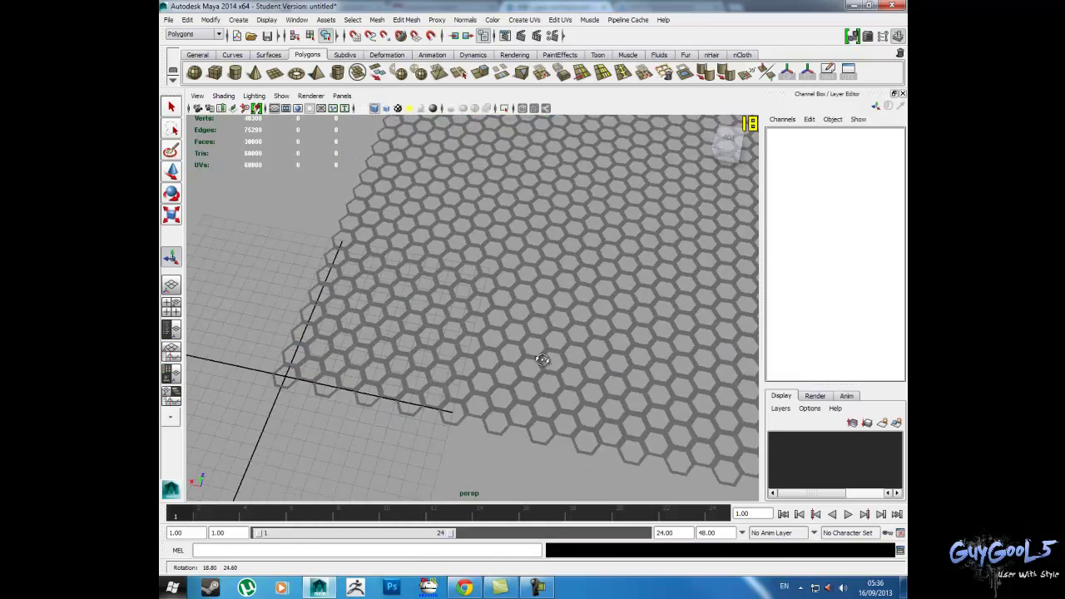
alt+right_drag(441, 394, 400, 339)
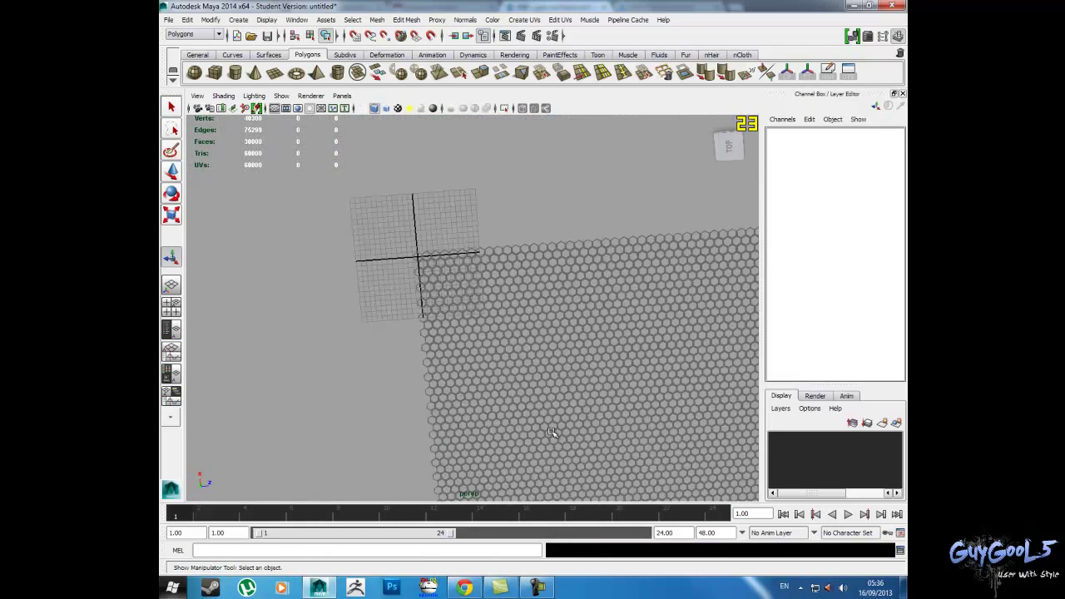
mouse_move(425, 380)
alt+mouse_down()
mouse_move(483, 397)
mouse_move(575, 344)
mouse_move(448, 307)
alt+mouse_up()
click(448, 307)
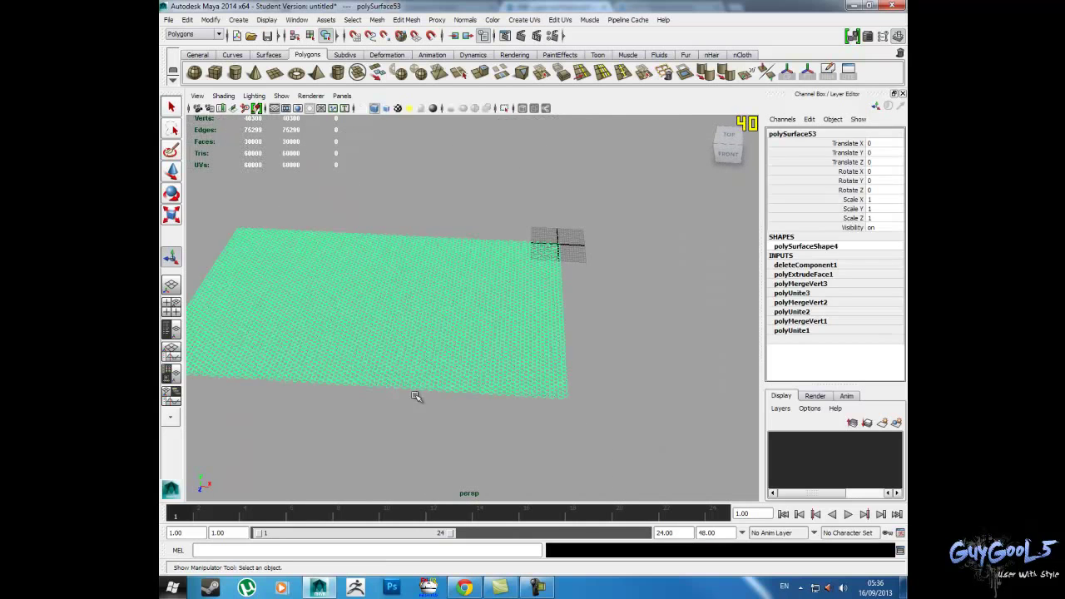
alt+drag(416, 397, 392, 352)
- Center the sheet's pivot and grid-snap it to the origin (Translate X 74.25, Z -42.867)
key(w)
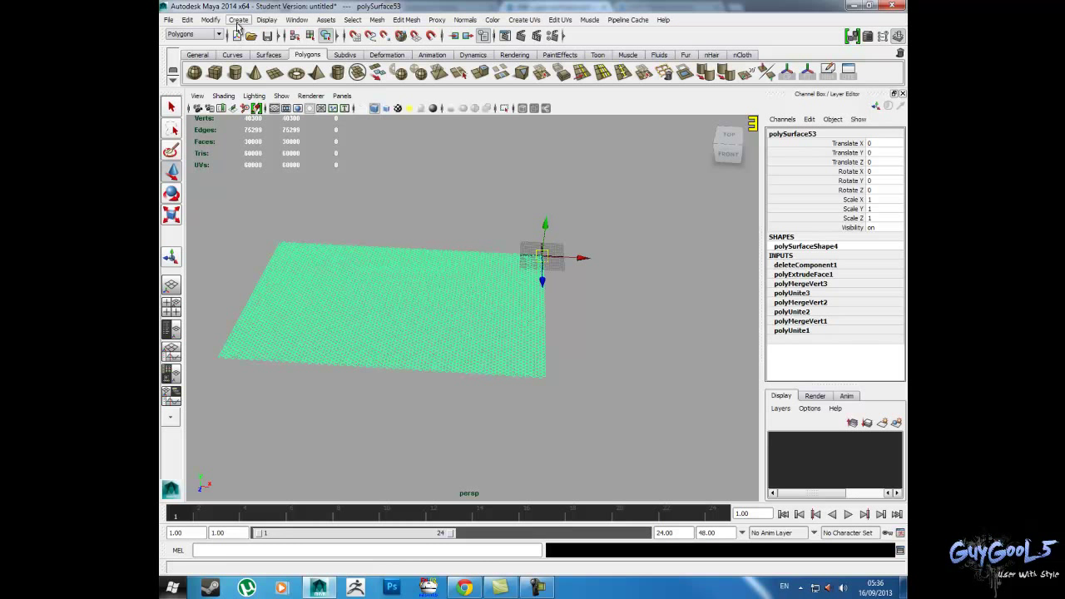
click(238, 23)
mouse_move(209, 19)
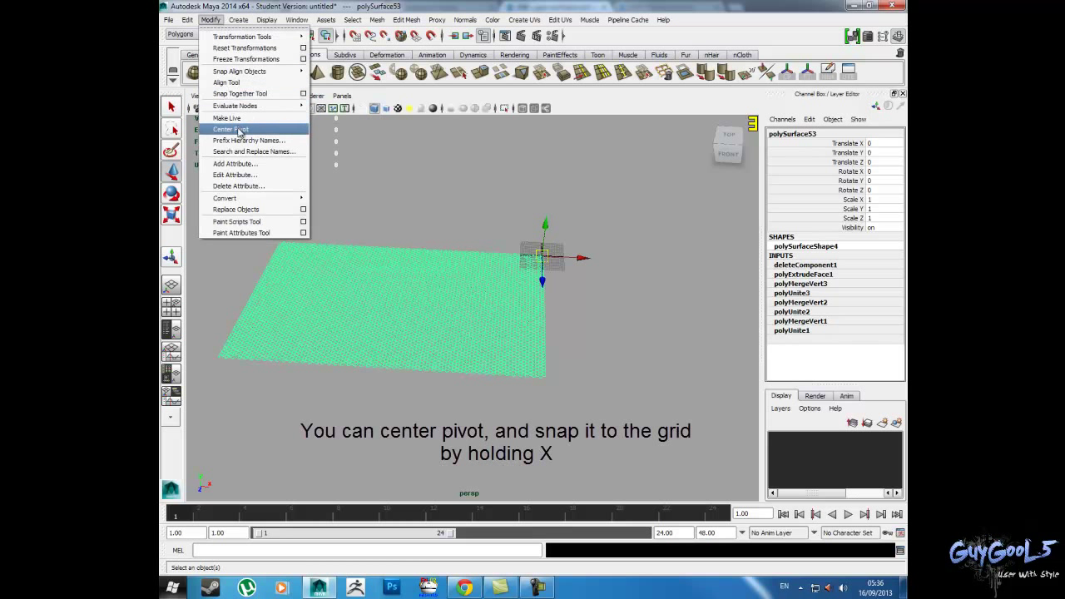
click(240, 131)
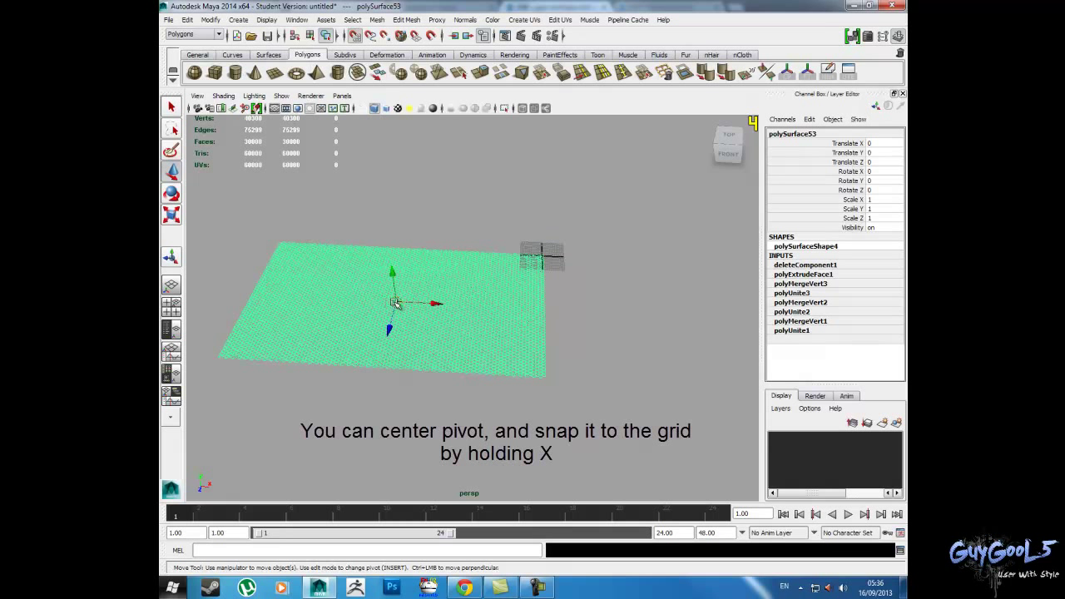
drag(395, 302, 542, 260)
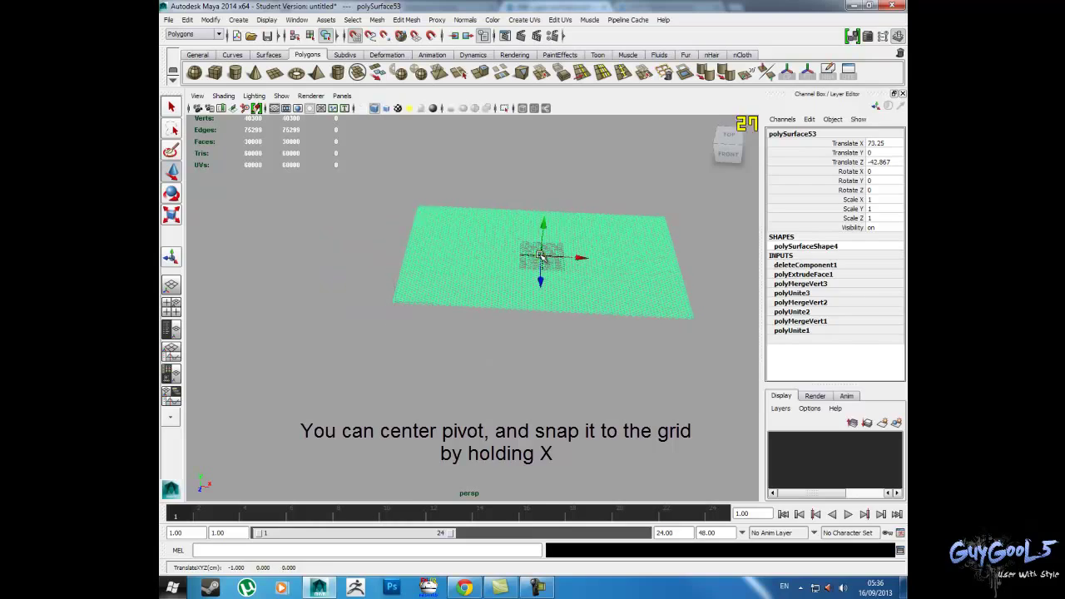
scroll(541, 256, up, 3)
scroll(590, 257, up, 3)
scroll(444, 375, up, 3)
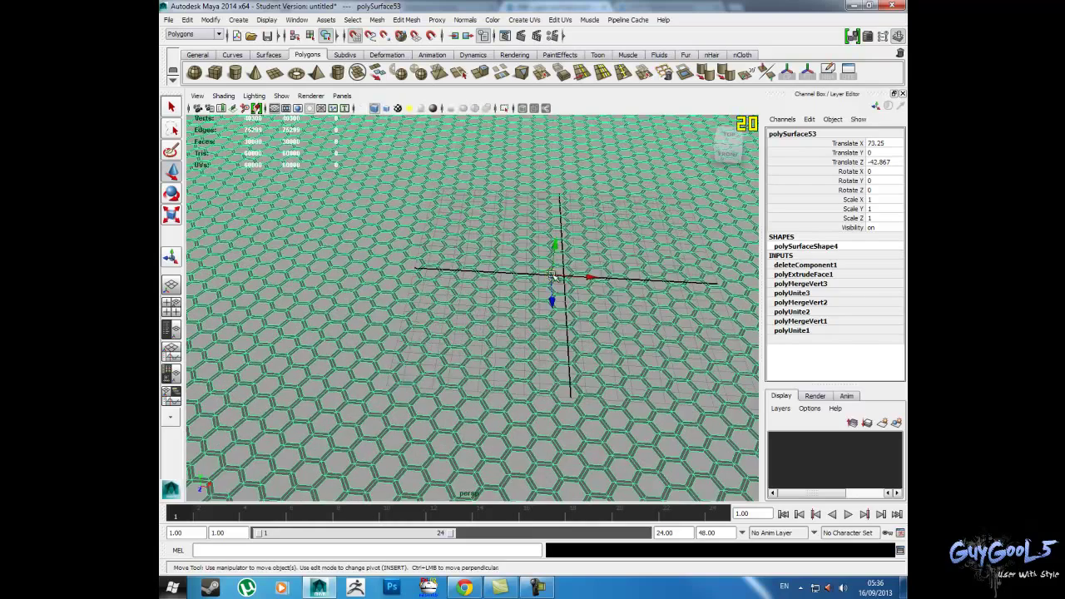
scroll(554, 279, down, 3)
scroll(559, 281, down, 3)
- Reselect the hexagon sheet and turn Keep Faces Together back on
mouse_move(560, 283)
alt+mouse_down()
mouse_move(541, 337)
mouse_move(571, 330)
mouse_move(550, 345)
mouse_move(497, 200)
alt+mouse_up()
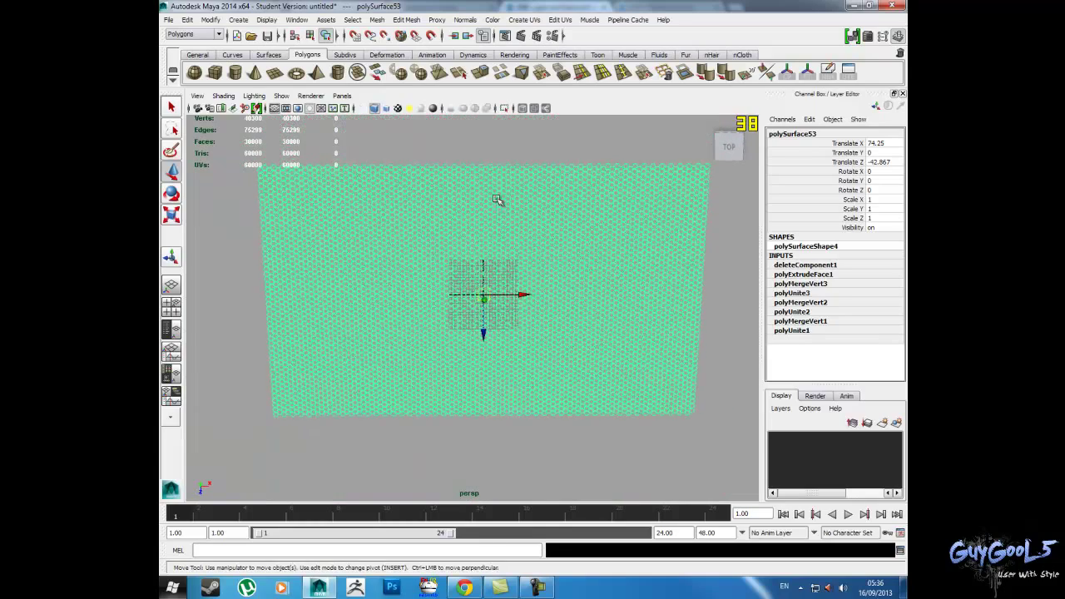
click(507, 148)
mouse_move(539, 444)
alt+mouse_down()
mouse_move(515, 292)
mouse_move(524, 328)
mouse_move(546, 349)
alt+mouse_up()
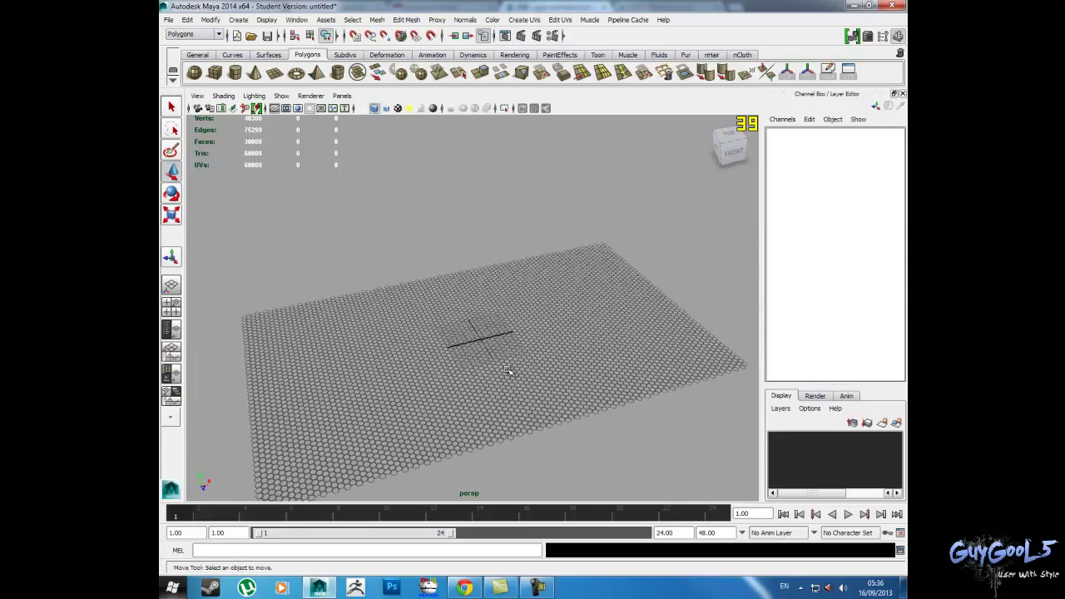
click(510, 372)
scroll(489, 369, up, 5)
scroll(509, 410, up, 5)
mouse_move(509, 410)
alt+mouse_down()
mouse_move(510, 379)
mouse_move(520, 428)
mouse_move(516, 366)
alt+mouse_up()
scroll(520, 428, up, 2)
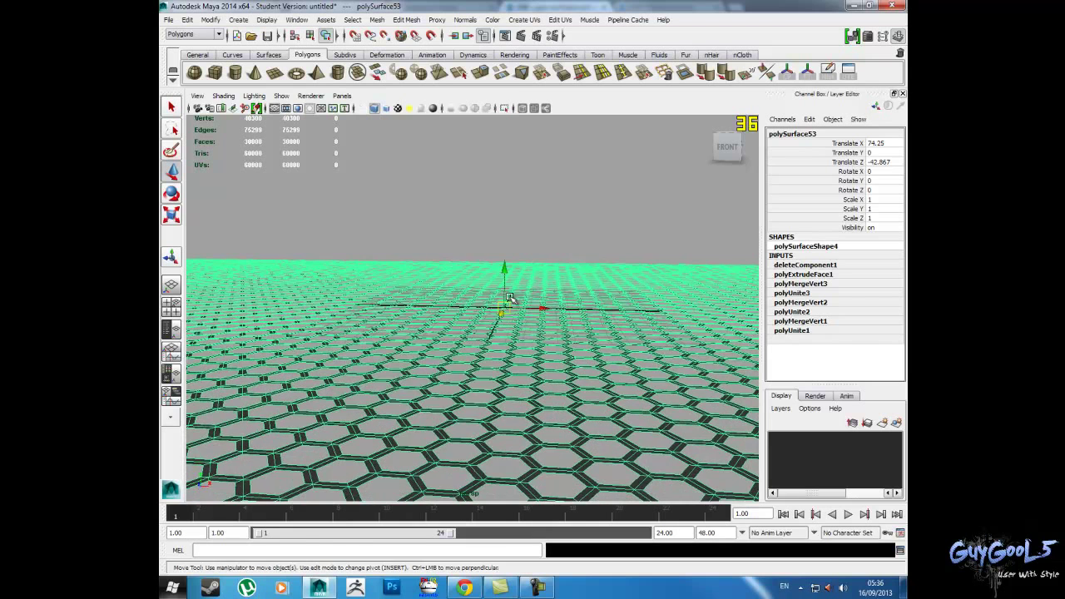
click(407, 19)
click(426, 50)
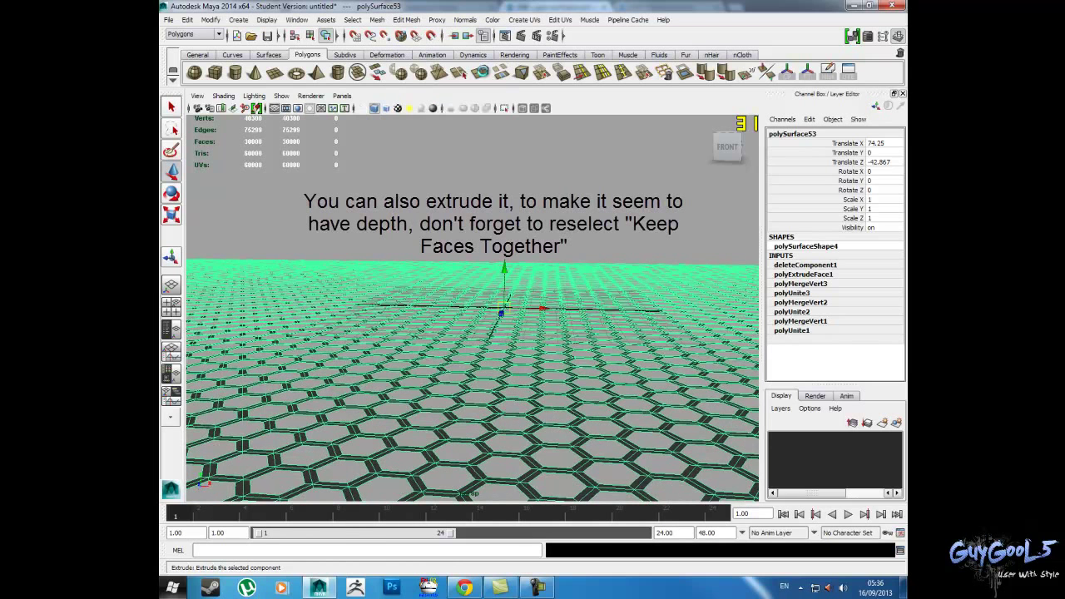
- Extrude the hexagon outlines upward into thin walls with Local Translate Z 0.355
key(ctrl+e)
scroll(509, 279, down, 5)
alt+drag(506, 291, 452, 305)
scroll(527, 291, up, 1)
scroll(575, 281, up, 4)
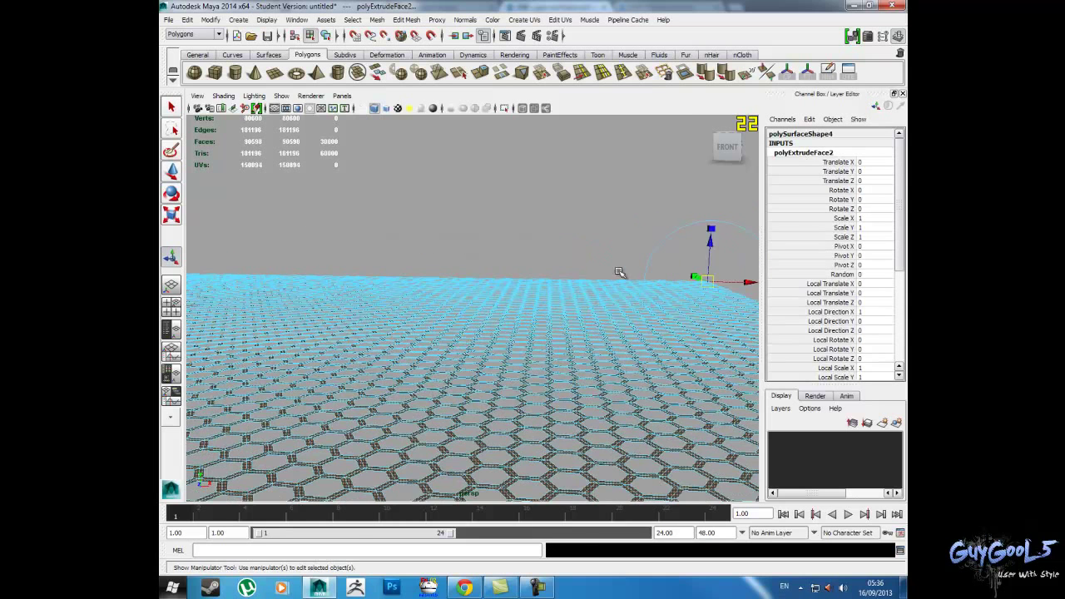
drag(711, 244, 708, 233)
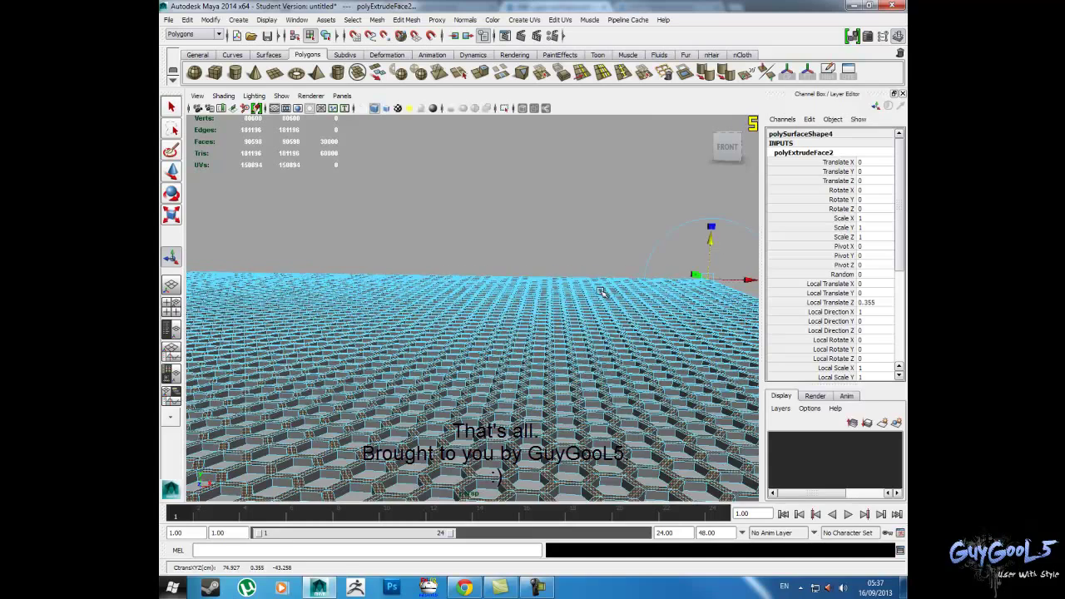
scroll(708, 233, down, 3)
right_drag(551, 314, 586, 300)
click(532, 226)
mouse_move(532, 226)
alt+mouse_down()
mouse_move(494, 250)
mouse_move(490, 183)
mouse_move(482, 194)
alt+mouse_up()
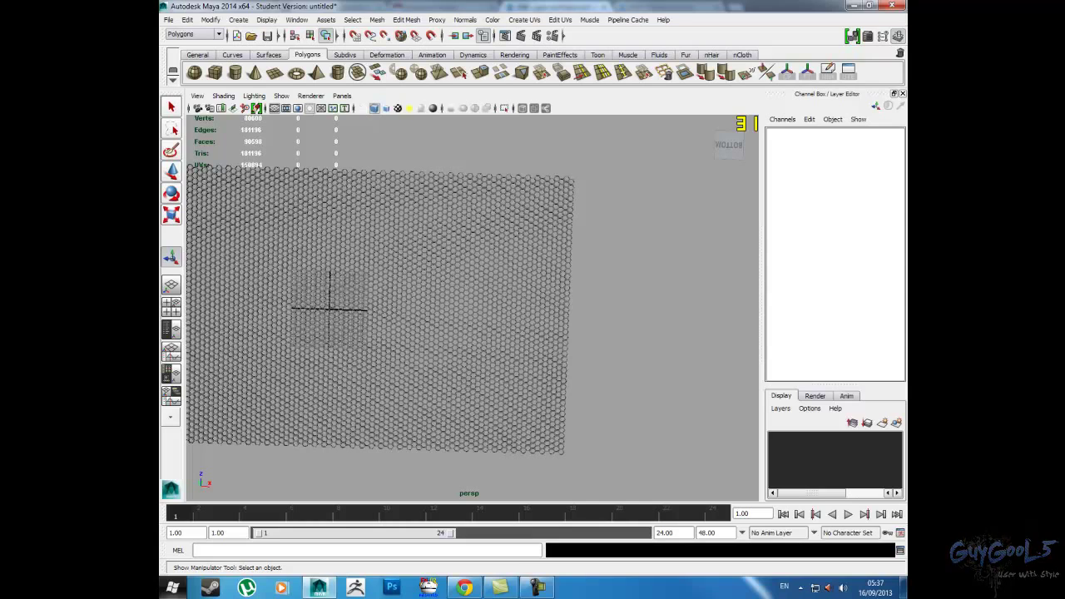